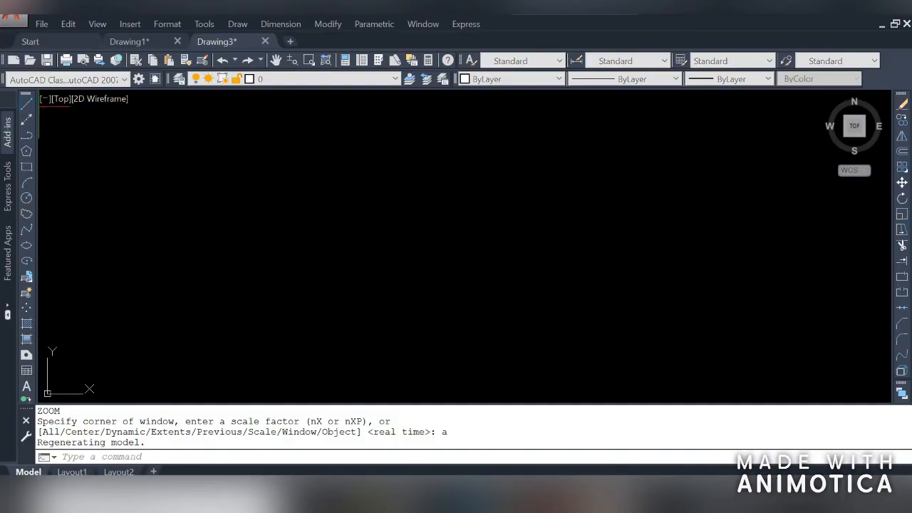
Draw a single vertical line in the left part of the empty drawing.
{"action": "left_click", "coordinate": [26, 104]}
{"action": "left_click", "coordinate": [247, 166]}
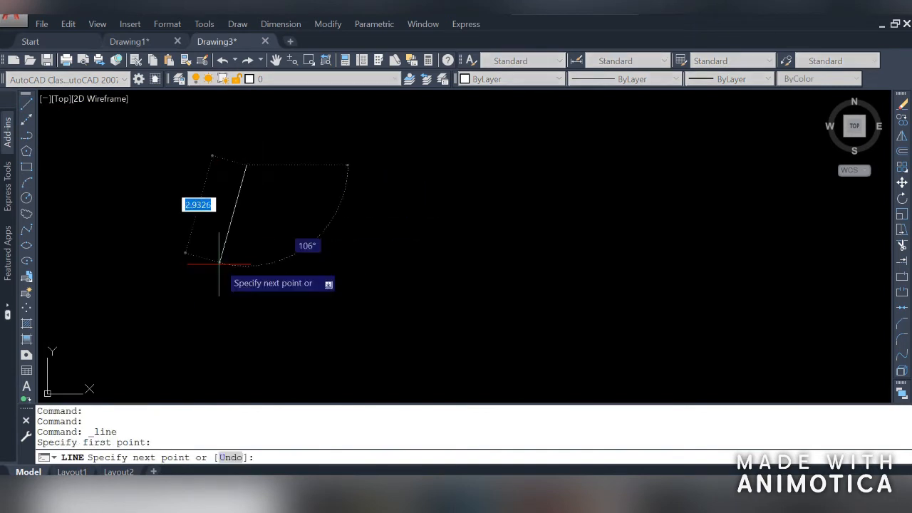
{"action": "left_click", "coordinate": [247, 306]}
{"action": "right_click", "coordinate": [361, 269]}
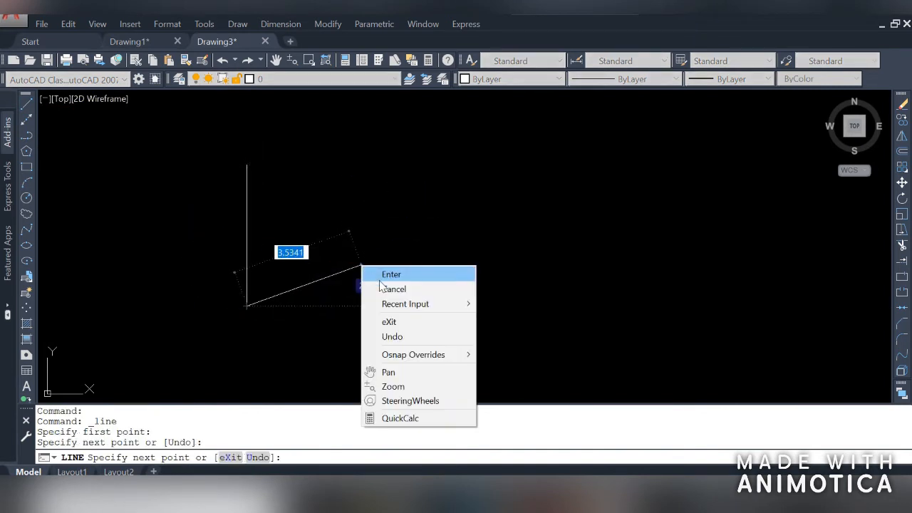
{"action": "left_click", "coordinate": [382, 271]}
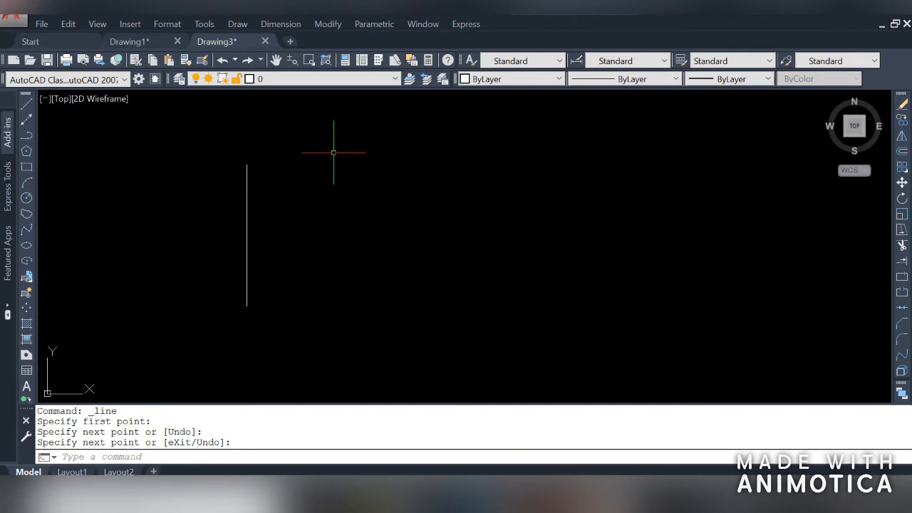
Offset the vertical line by a distance of 1 to its right side.
{"action": "left_click", "coordinate": [328, 25]}
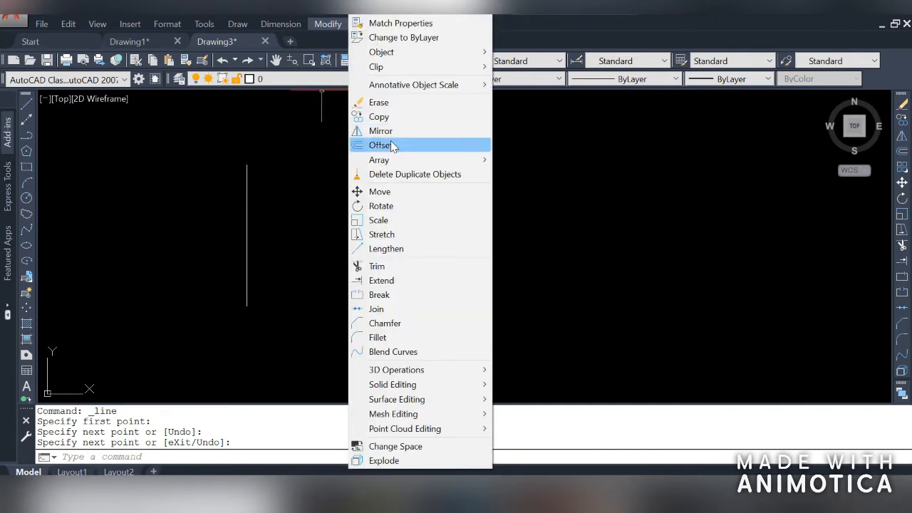
{"action": "left_click", "coordinate": [335, 169]}
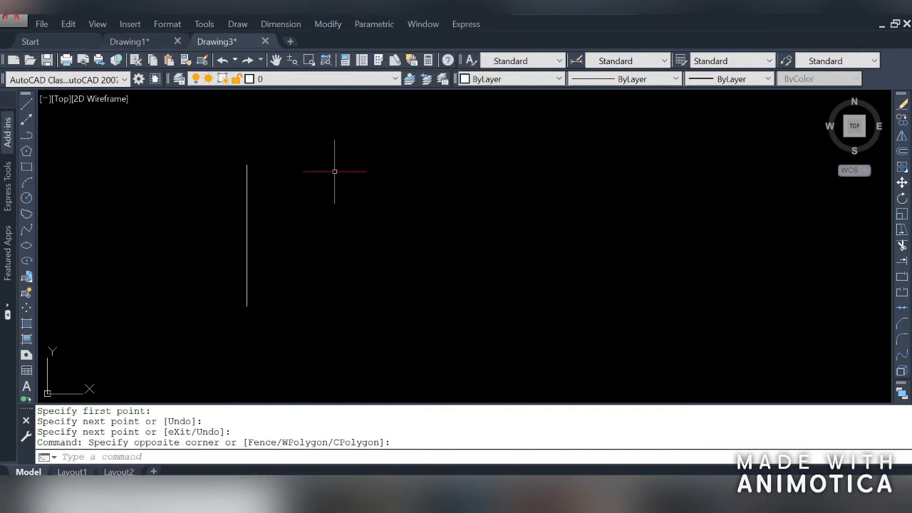
{"action": "type", "text": "O"}
{"action": "key", "text": "Return"}
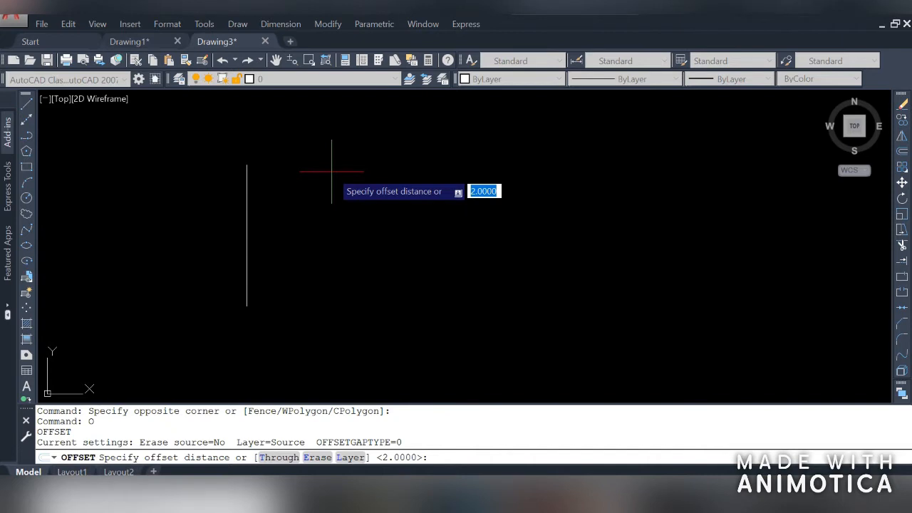
{"action": "type", "text": "1"}
{"action": "key", "text": "Return"}
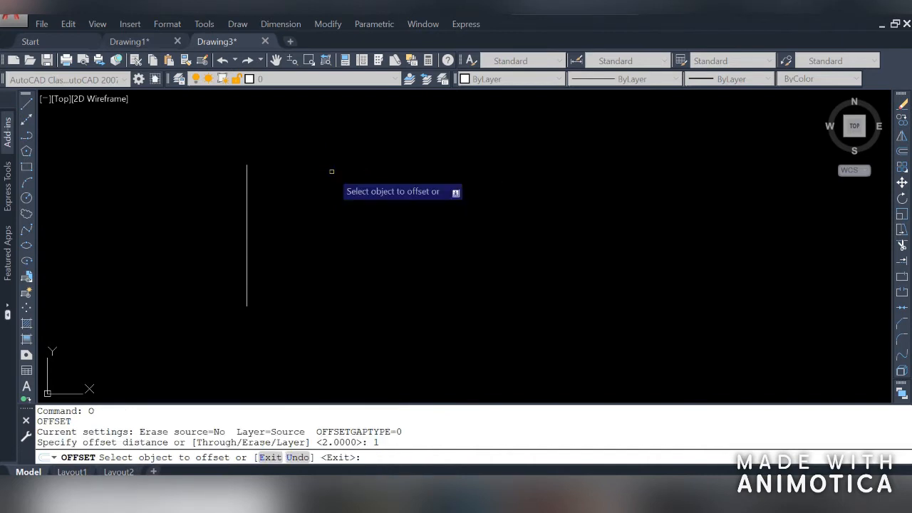
{"action": "left_click", "coordinate": [249, 236]}
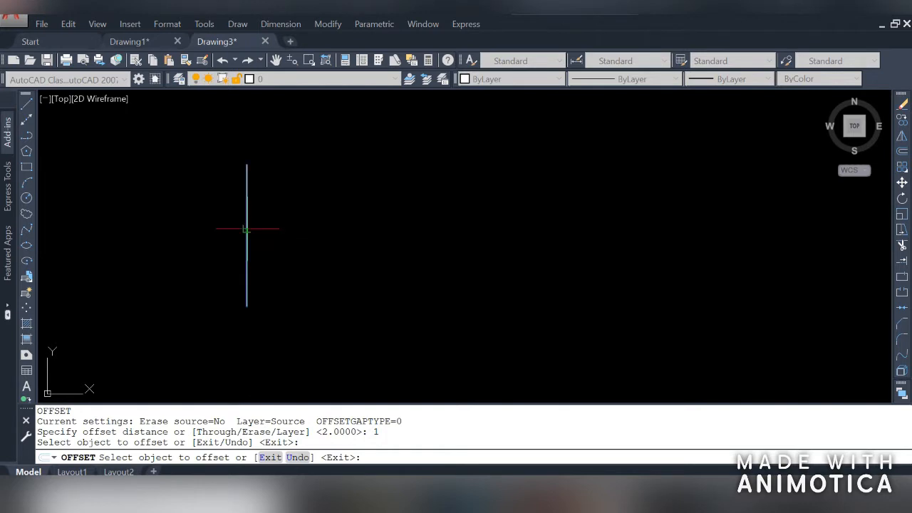
{"action": "left_click", "coordinate": [247, 236]}
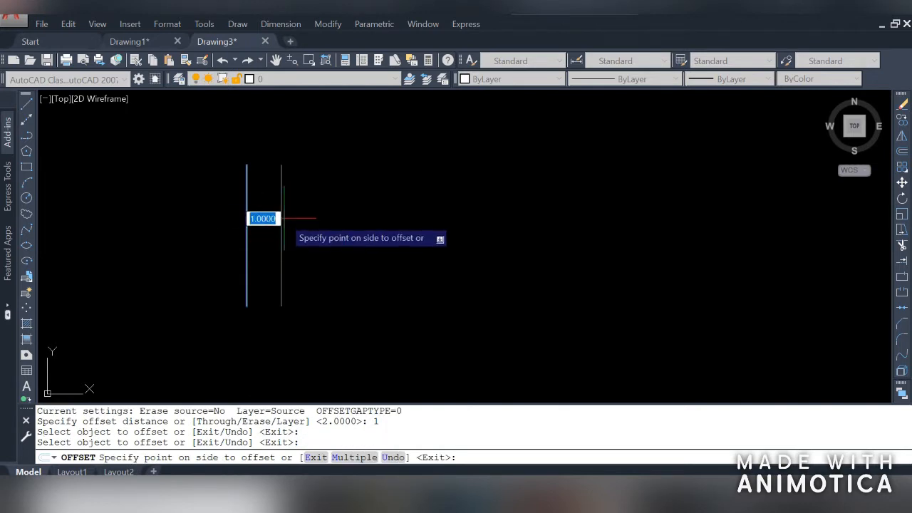
{"action": "left_click", "coordinate": [289, 221]}
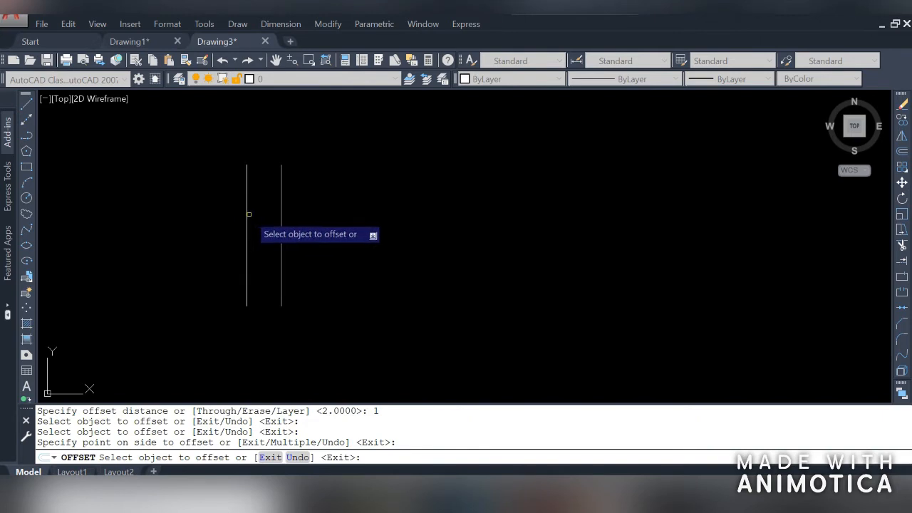
Offset three more parallel lines successively to the left of the original line, each at a distance of 1.
{"action": "left_click", "coordinate": [249, 214]}
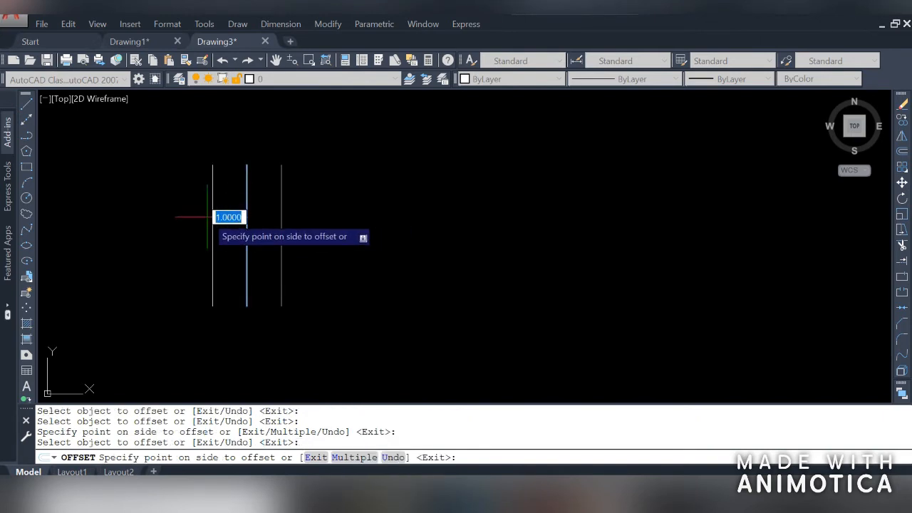
{"action": "left_click", "coordinate": [208, 216]}
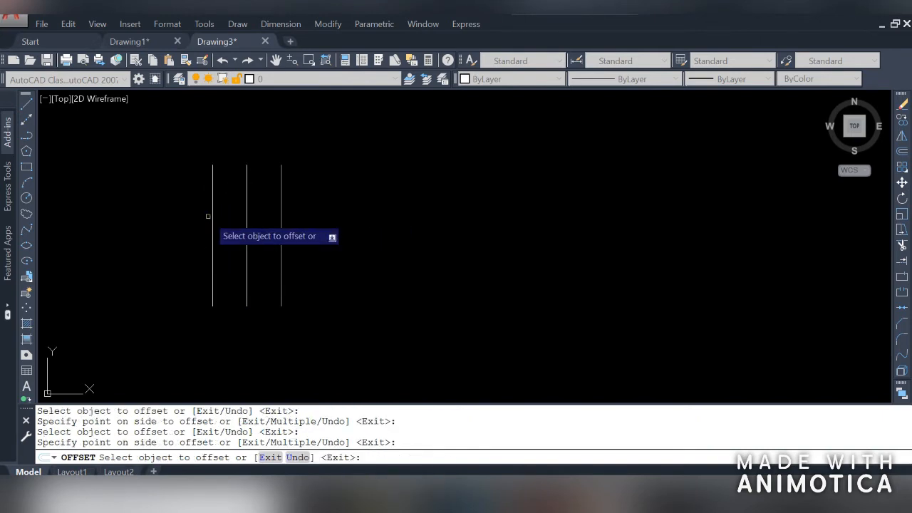
{"action": "left_click", "coordinate": [213, 215]}
{"action": "left_click", "coordinate": [186, 216]}
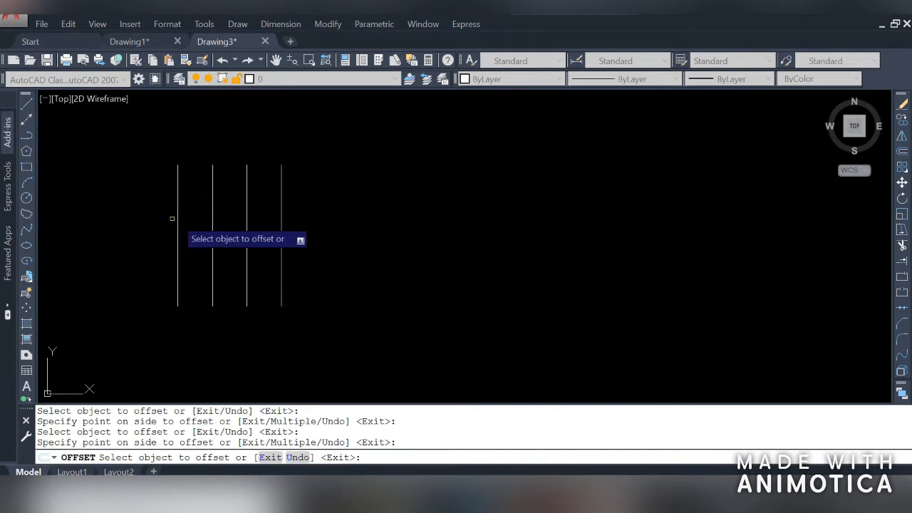
{"action": "left_click", "coordinate": [179, 221]}
{"action": "left_click", "coordinate": [162, 214]}
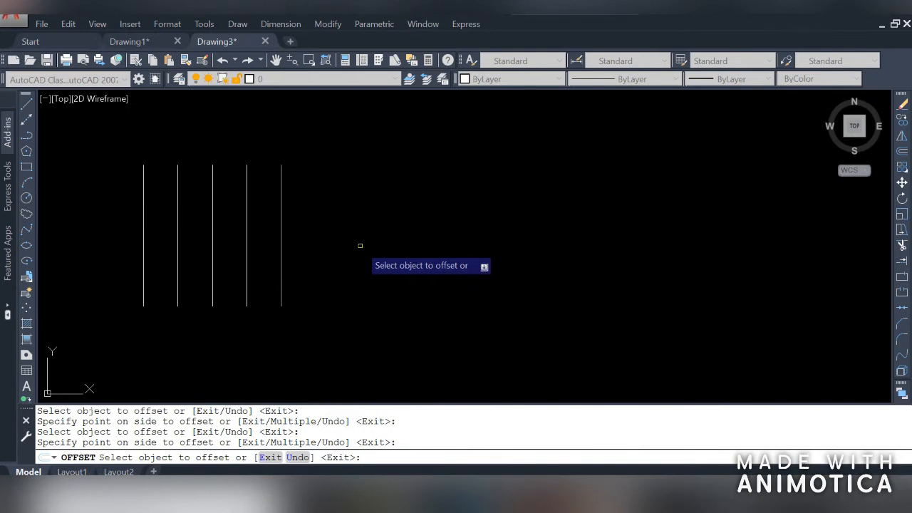
{"action": "key", "text": "Return"}
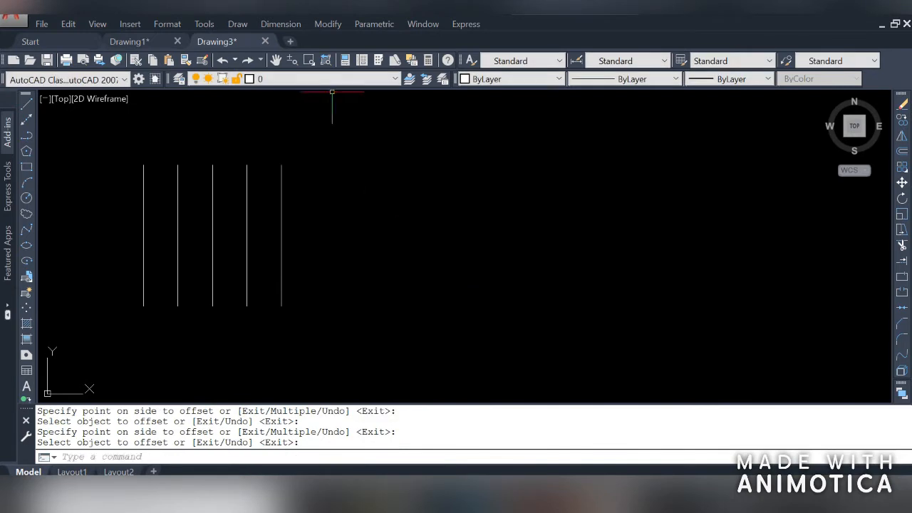
Add a linear dimension above the lines between the original line and its first left-hand copy.
{"action": "left_click", "coordinate": [281, 24]}
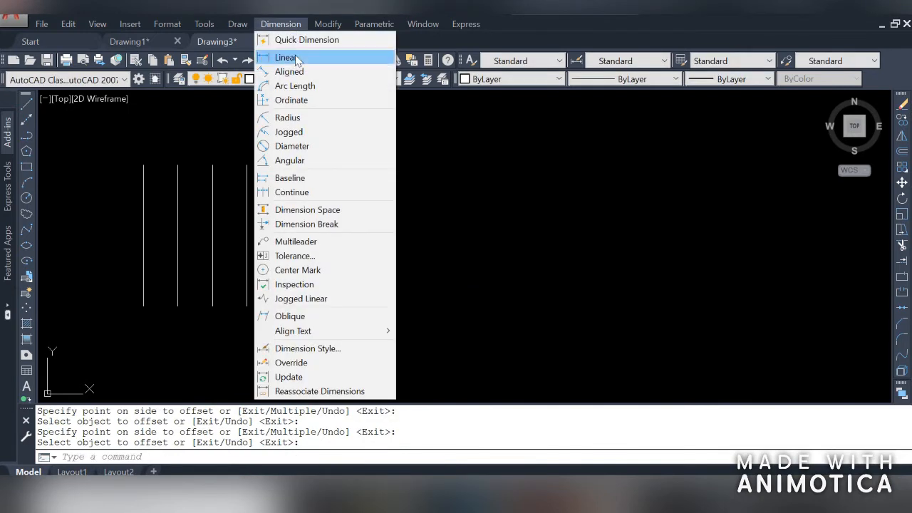
{"action": "left_click", "coordinate": [282, 57]}
{"action": "left_click", "coordinate": [213, 165]}
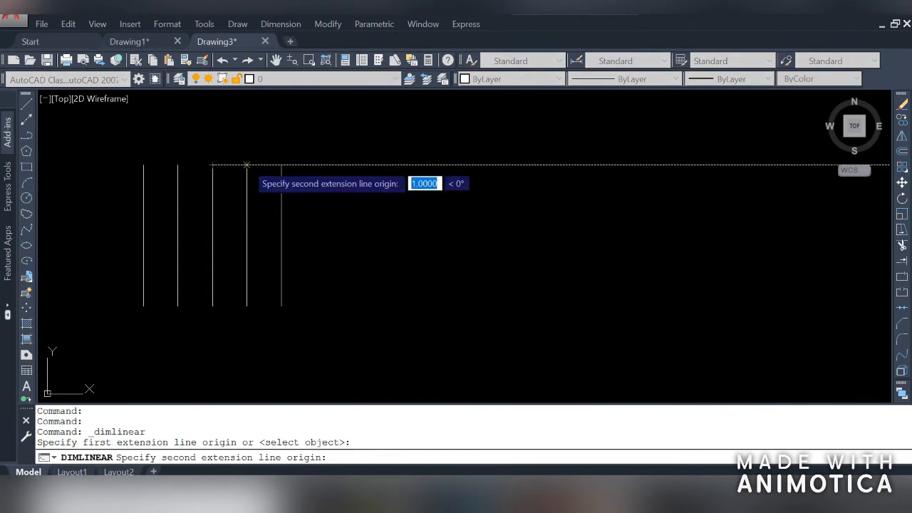
{"action": "left_click", "coordinate": [246, 165]}
{"action": "left_click", "coordinate": [229, 142]}
Add a second linear dimension between the upper ends of the original line and its right-hand copy.
{"action": "right_click", "coordinate": [278, 138]}
{"action": "left_click", "coordinate": [326, 146]}
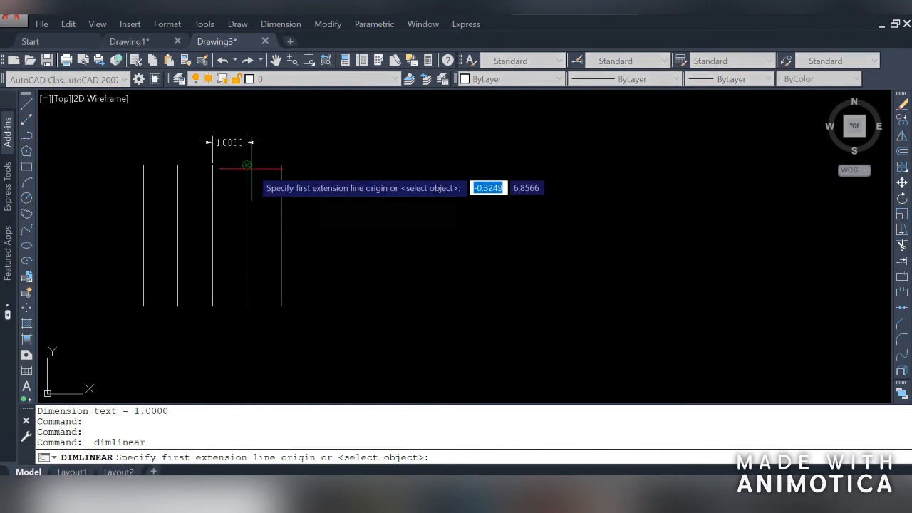
{"action": "left_click", "coordinate": [247, 165]}
{"action": "left_click", "coordinate": [281, 164]}
{"action": "left_click", "coordinate": [280, 149]}
{"action": "right_click", "coordinate": [346, 145]}
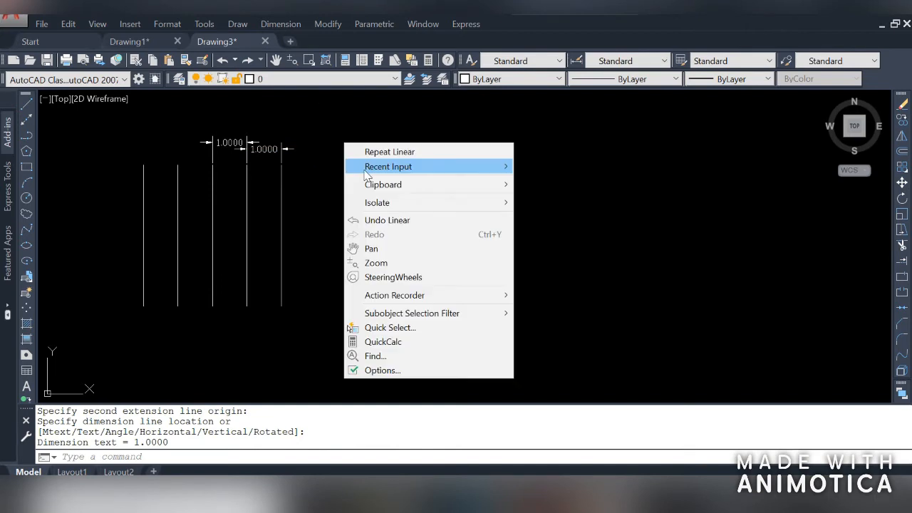
{"action": "left_click", "coordinate": [365, 152]}
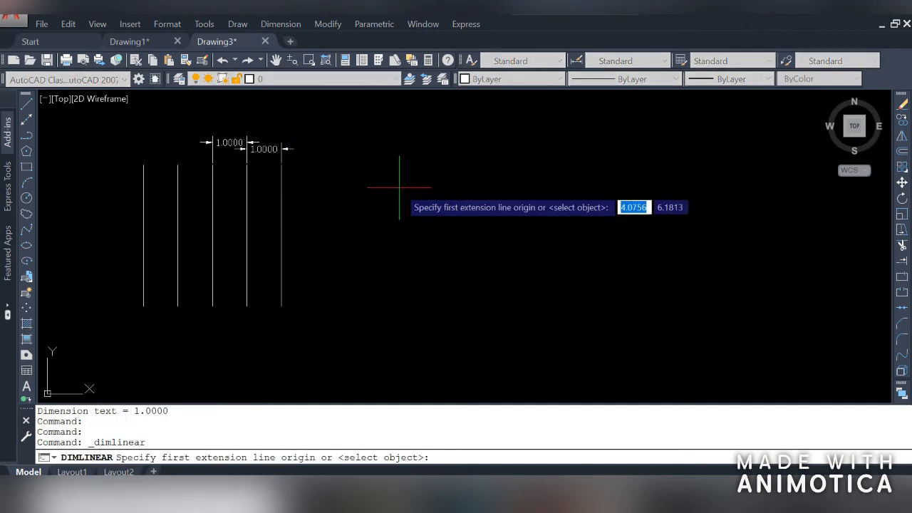
{"action": "key", "text": "Escape"}
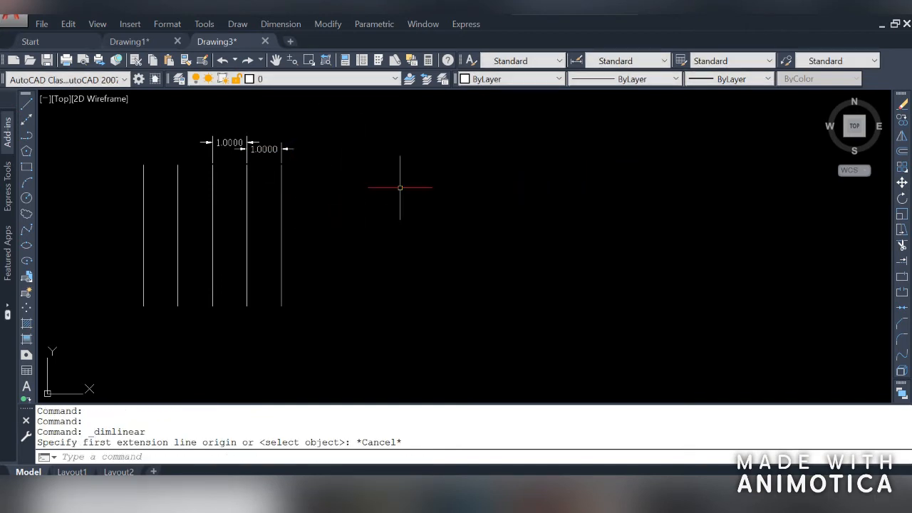
Draw a circle about 3.67 in diameter to the right of the lines and offset it outward by 1.
{"action": "left_click", "coordinate": [27, 200]}
{"action": "left_click", "coordinate": [519, 228]}
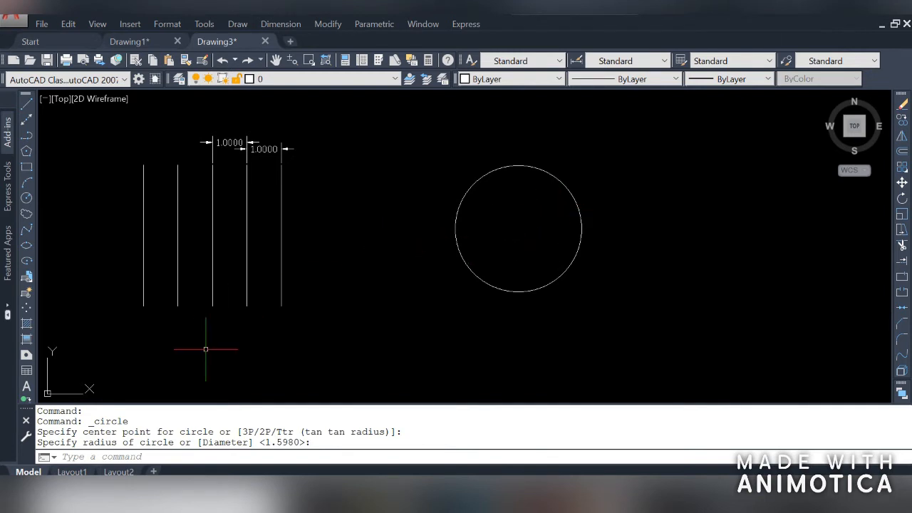
{"action": "type", "text": "o"}
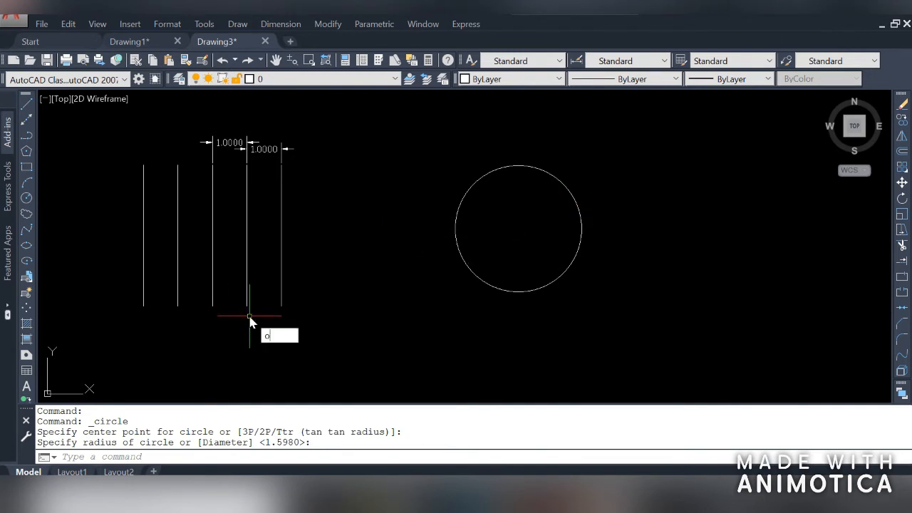
{"action": "key", "text": "Return"}
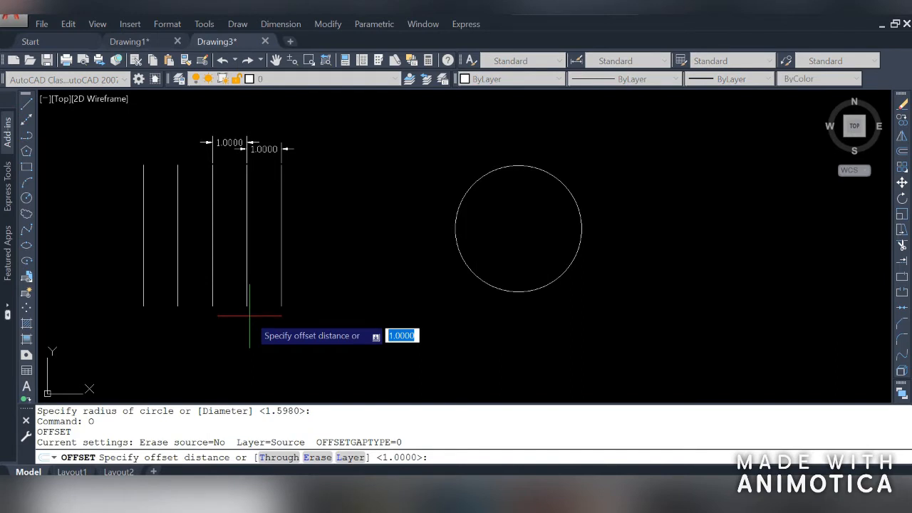
{"action": "type", "text": "1"}
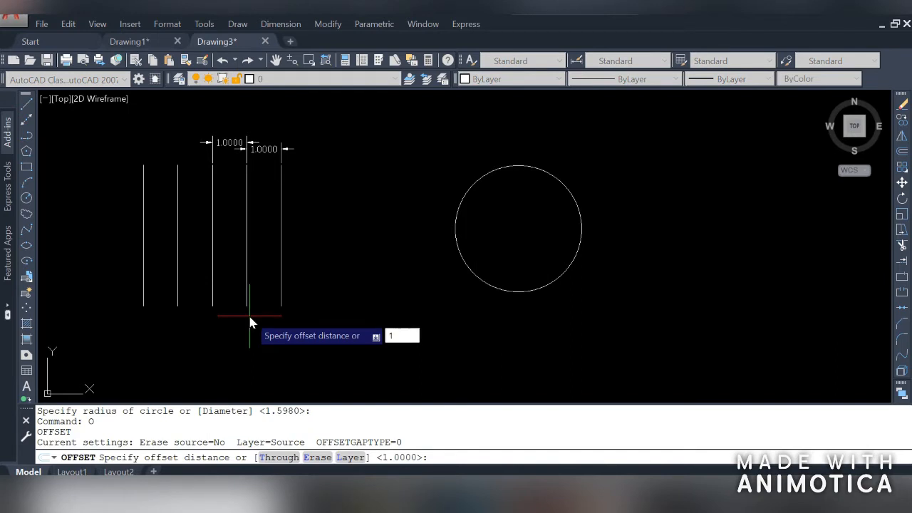
{"action": "key", "text": "Return"}
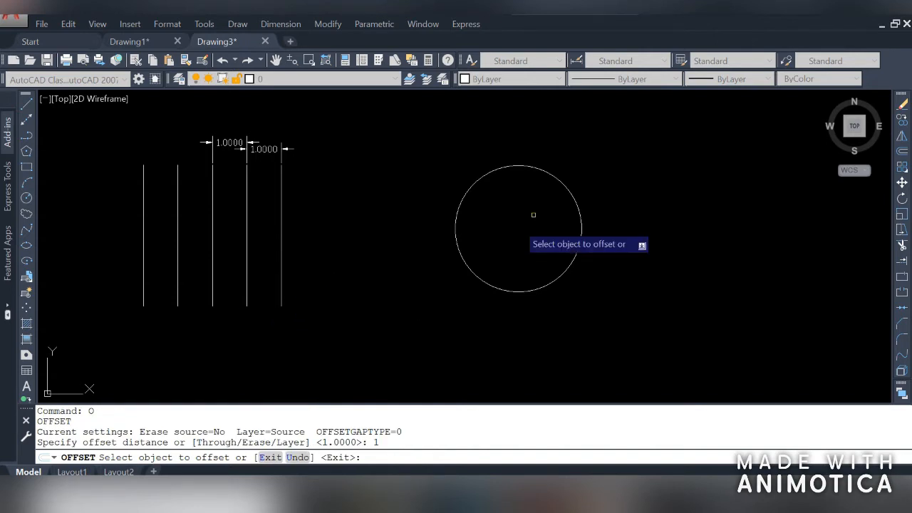
{"action": "left_click", "coordinate": [517, 166]}
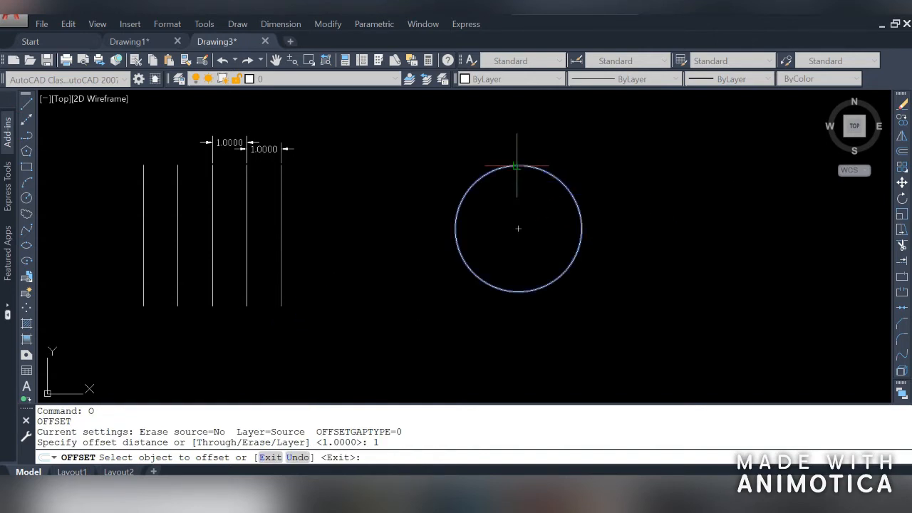
{"action": "left_click", "coordinate": [517, 127]}
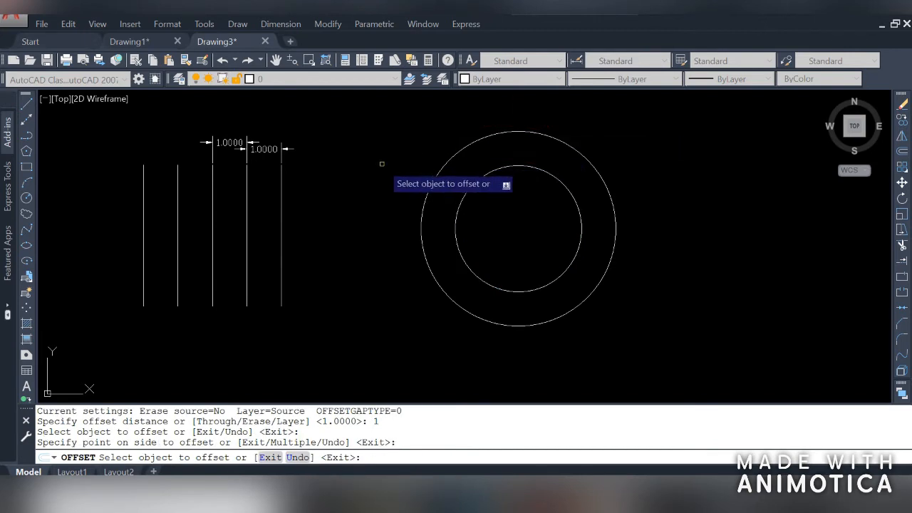
{"action": "key", "text": "Return"}
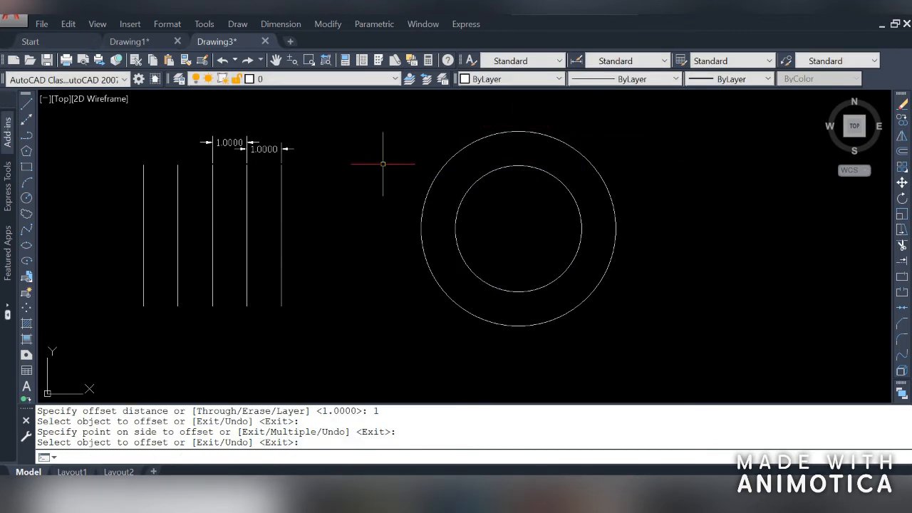
Add a diameter dimension to the outer circle, placing its text to the upper right of the circles.
{"action": "left_click", "coordinate": [282, 23]}
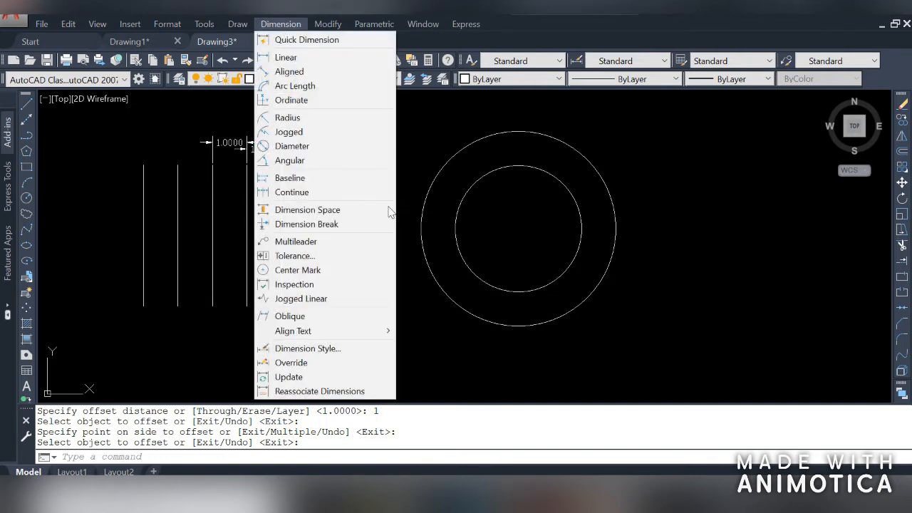
{"action": "left_click", "coordinate": [327, 146]}
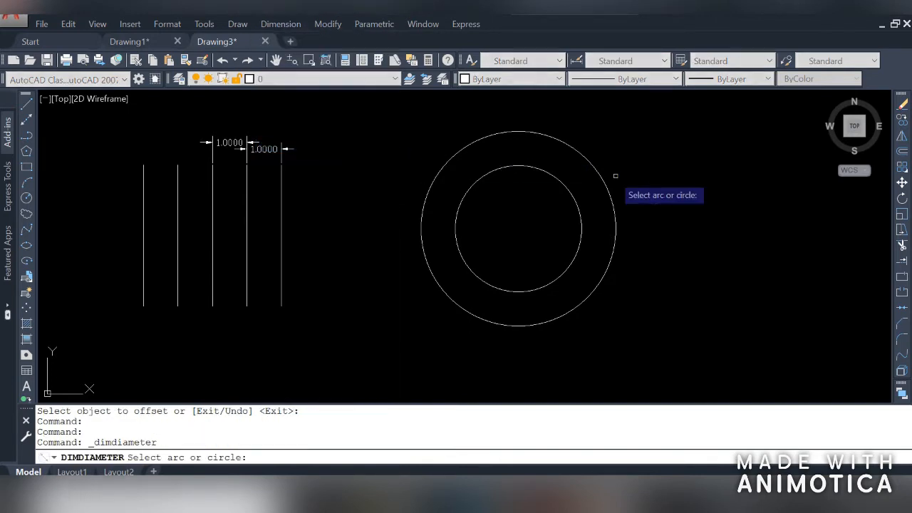
{"action": "left_click", "coordinate": [607, 180]}
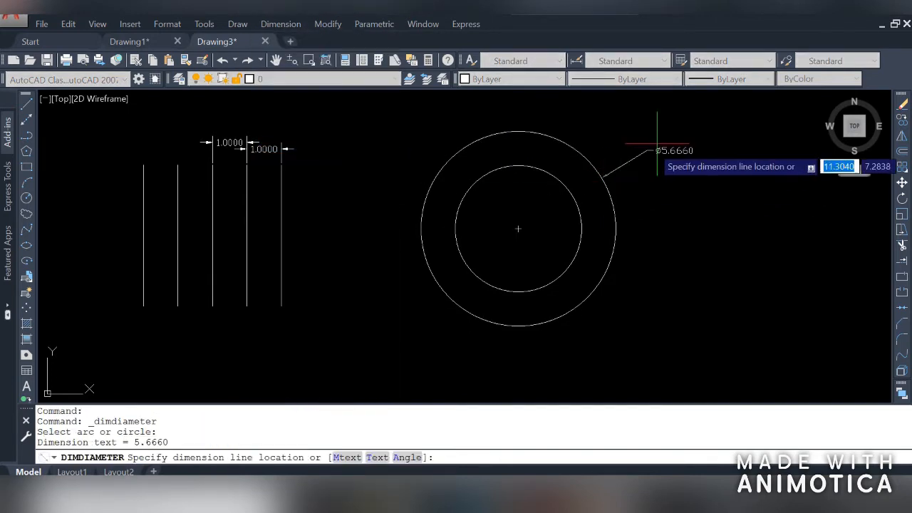
{"action": "left_click", "coordinate": [673, 135]}
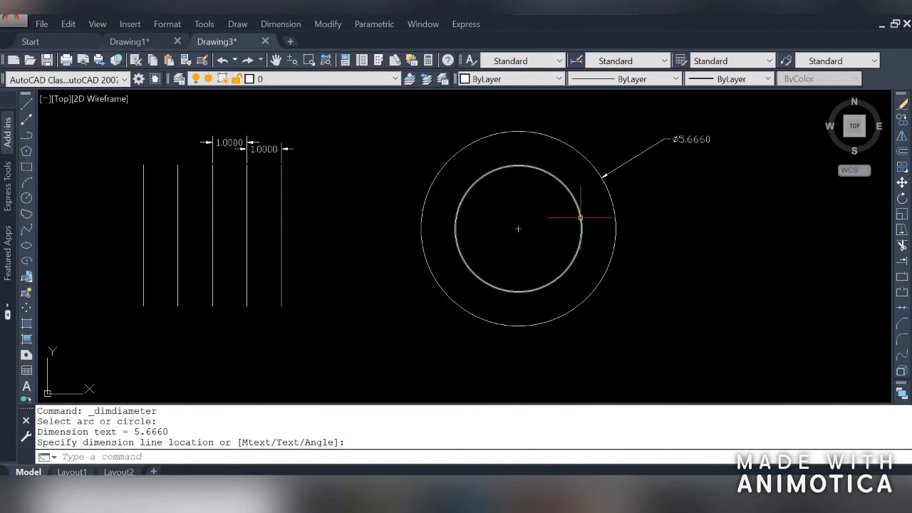
Add a diameter dimension to the inner circle, placing its text just below the outer circle's dimension.
{"action": "left_click", "coordinate": [580, 208]}
{"action": "left_click", "coordinate": [659, 189]}
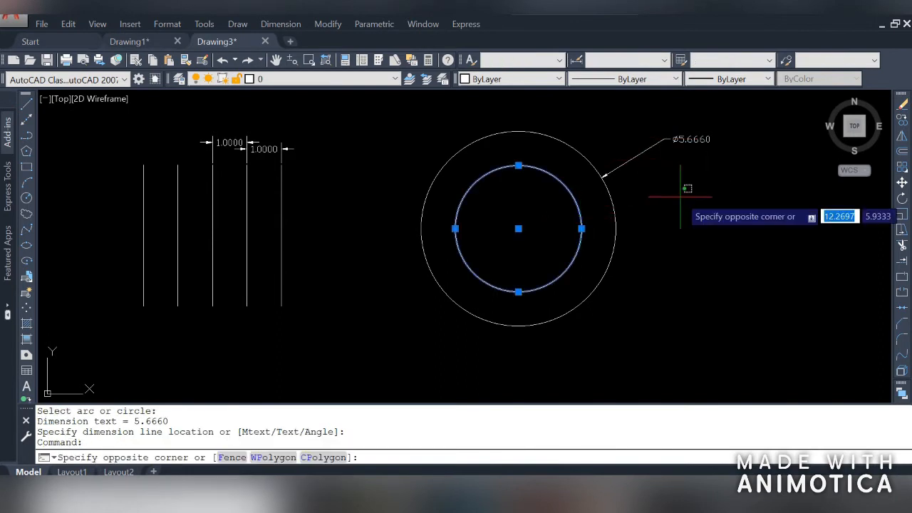
{"action": "right_click", "coordinate": [681, 175]}
{"action": "left_click", "coordinate": [732, 182]}
{"action": "left_click", "coordinate": [581, 214]}
{"action": "left_click", "coordinate": [683, 173]}
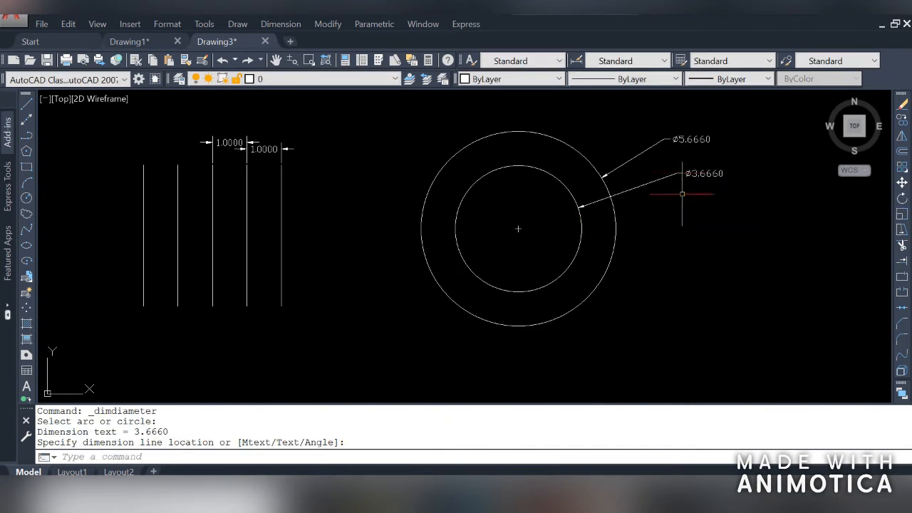
Try to offset the inner circle inward by a distance of 2.
{"action": "scroll", "coordinate": [686, 149], "scroll_direction": "up", "scroll_amount": 4}
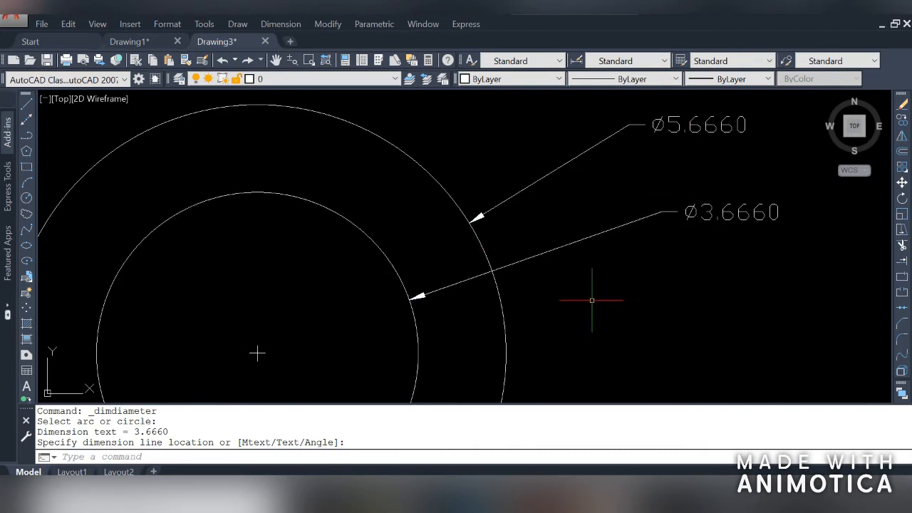
{"action": "scroll", "coordinate": [591, 255], "scroll_direction": "down", "scroll_amount": 2}
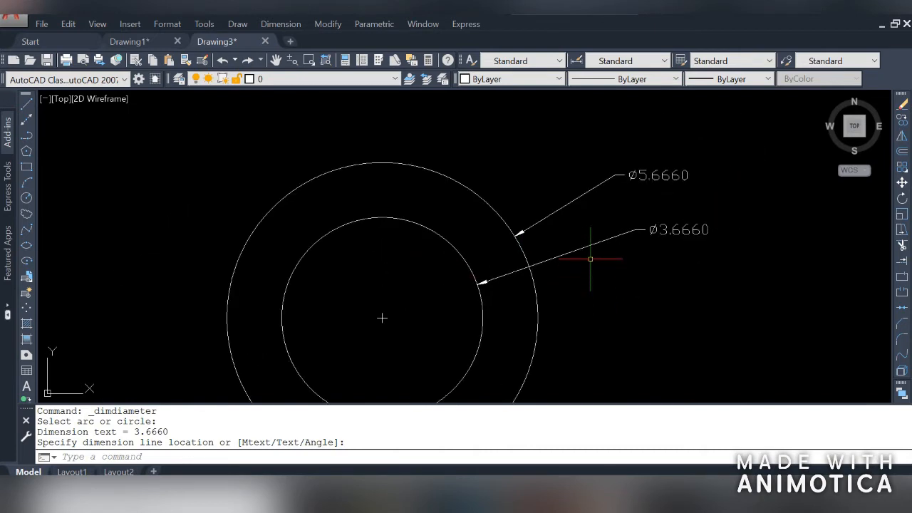
{"action": "mouse_move", "coordinate": [611, 285]}
{"action": "middle_mouse_down"}
{"action": "mouse_move", "coordinate": [611, 249]}
{"action": "mouse_move", "coordinate": [632, 219]}
{"action": "middle_mouse_up"}
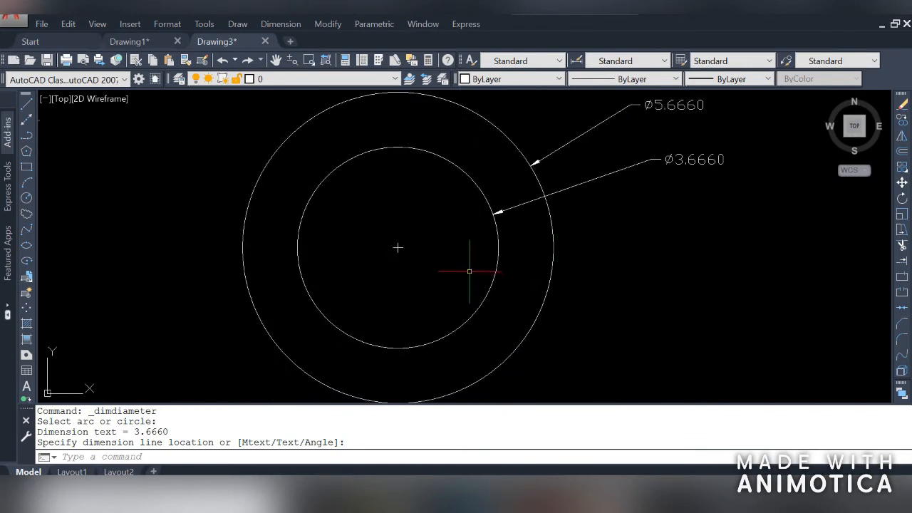
{"action": "key", "text": "Escape"}
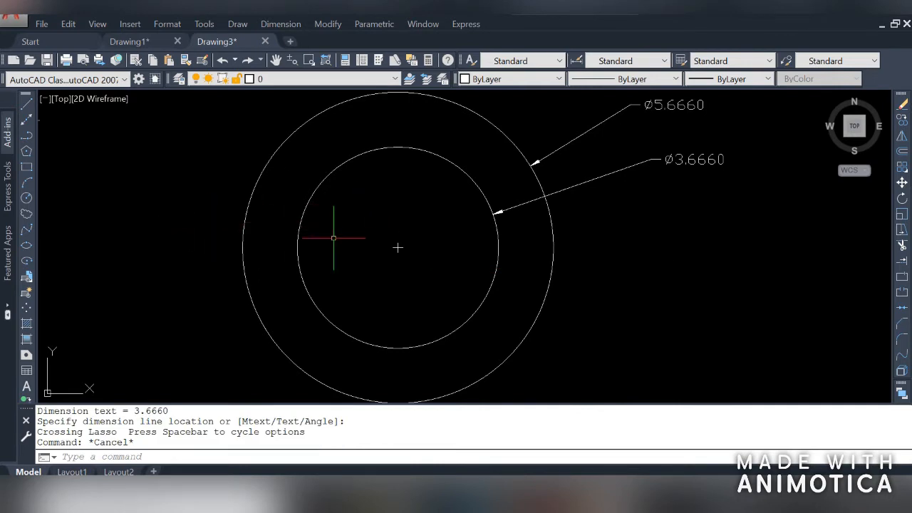
{"action": "type", "text": "o"}
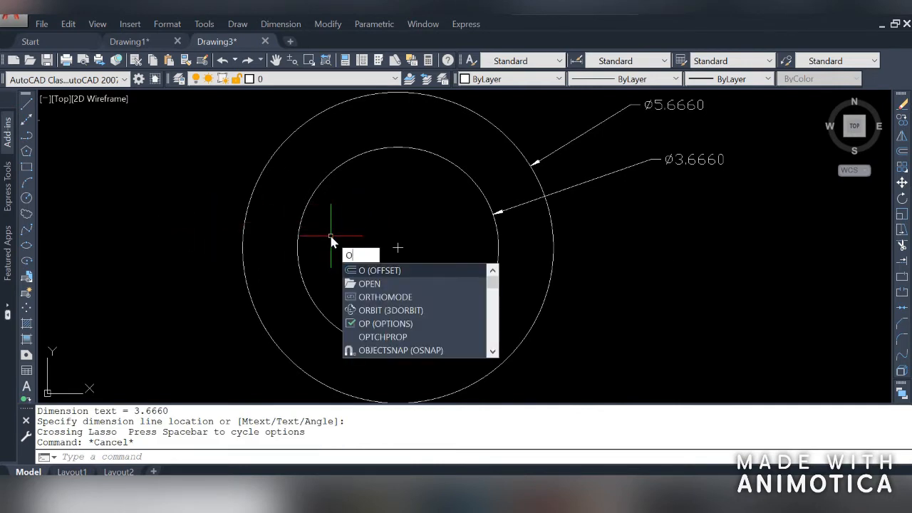
{"action": "key", "text": "Return"}
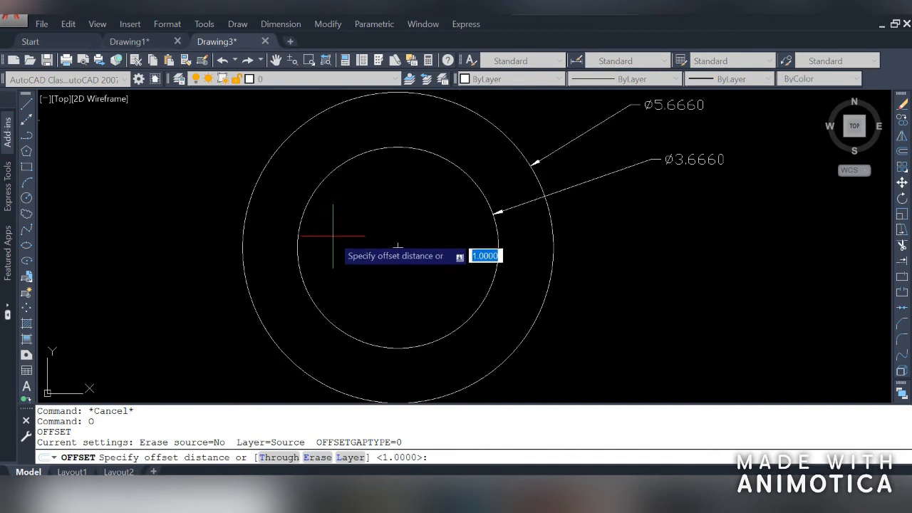
{"action": "type", "text": "2"}
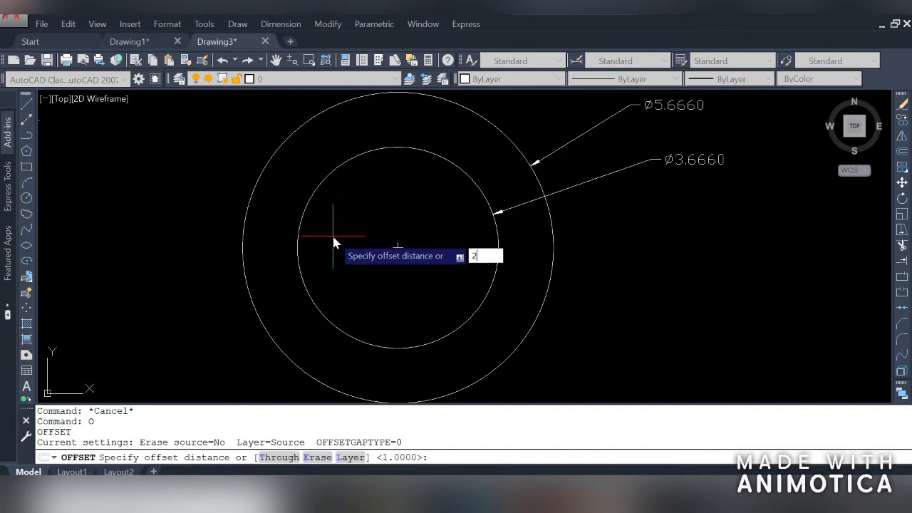
{"action": "key", "text": "Return"}
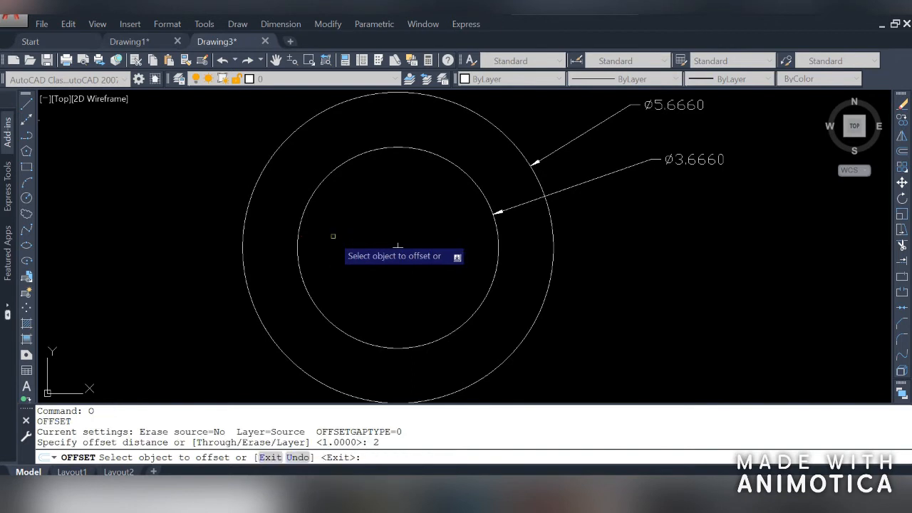
{"action": "left_click", "coordinate": [445, 153]}
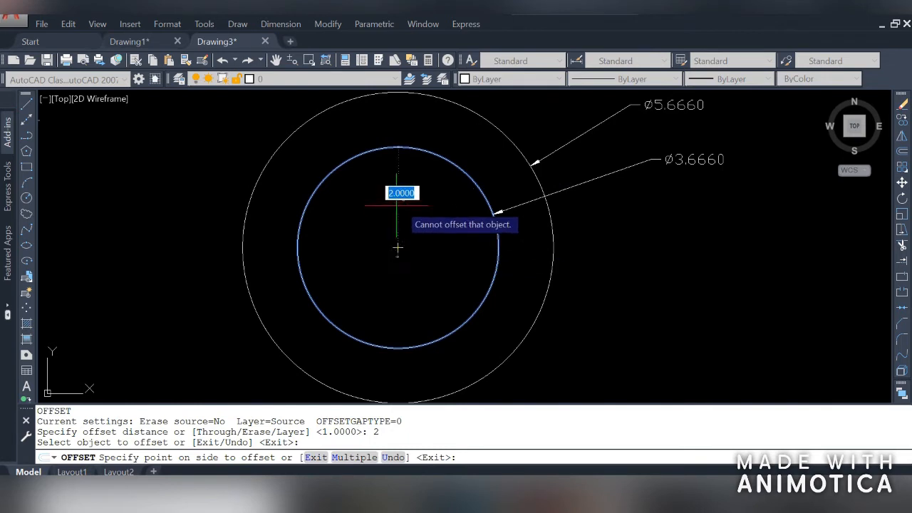
{"action": "left_click", "coordinate": [425, 255]}
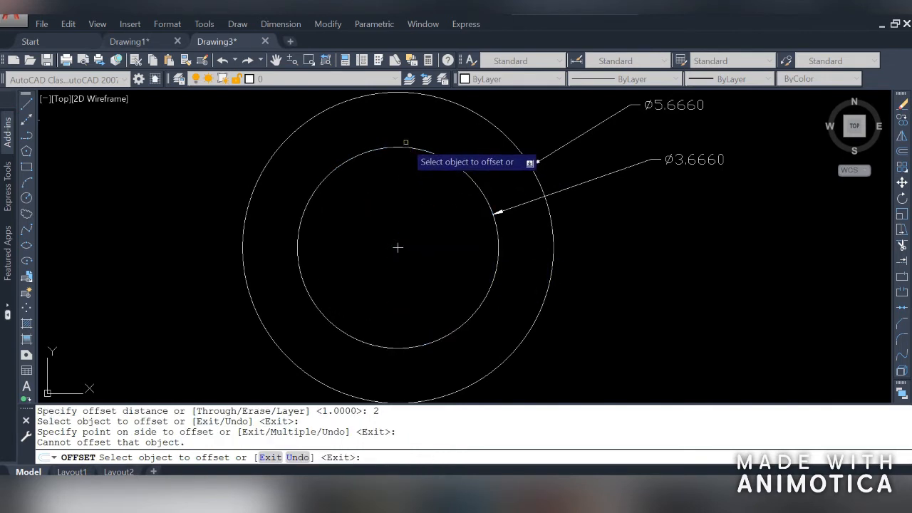
{"action": "left_click", "coordinate": [407, 149]}
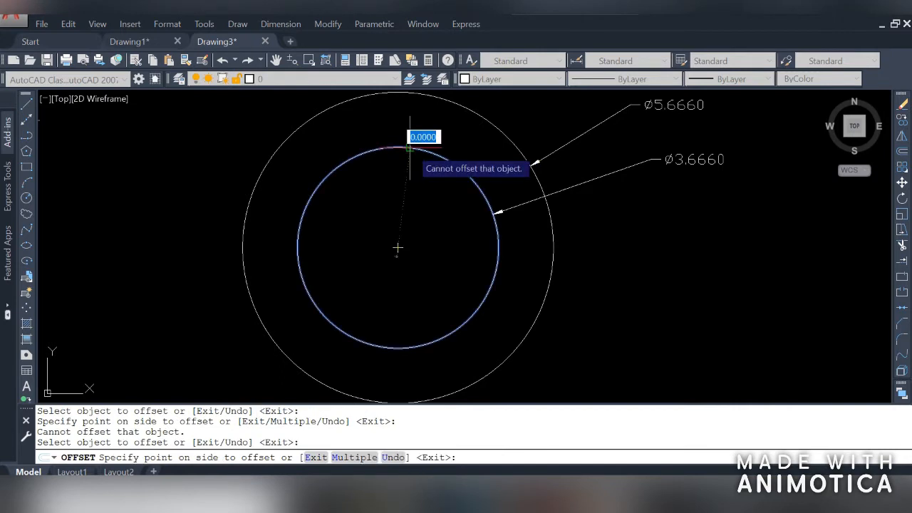
{"action": "left_click", "coordinate": [401, 193]}
{"action": "left_click", "coordinate": [402, 151]}
{"action": "left_click", "coordinate": [403, 199]}
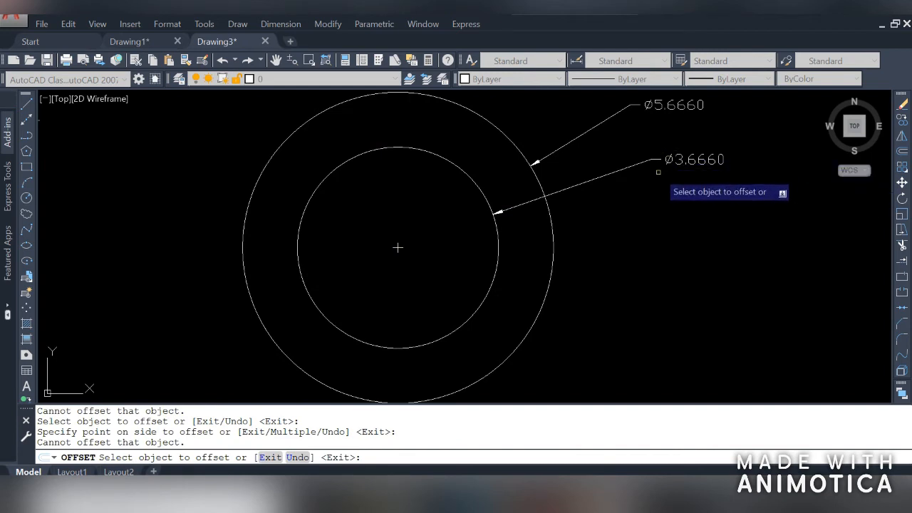
{"action": "key", "text": "Return"}
Erase all the lines, circles and dimensions from the drawing.
{"action": "type", "text": "z"}
{"action": "key", "text": "Return"}
{"action": "type", "text": "a"}
{"action": "key", "text": "Return"}
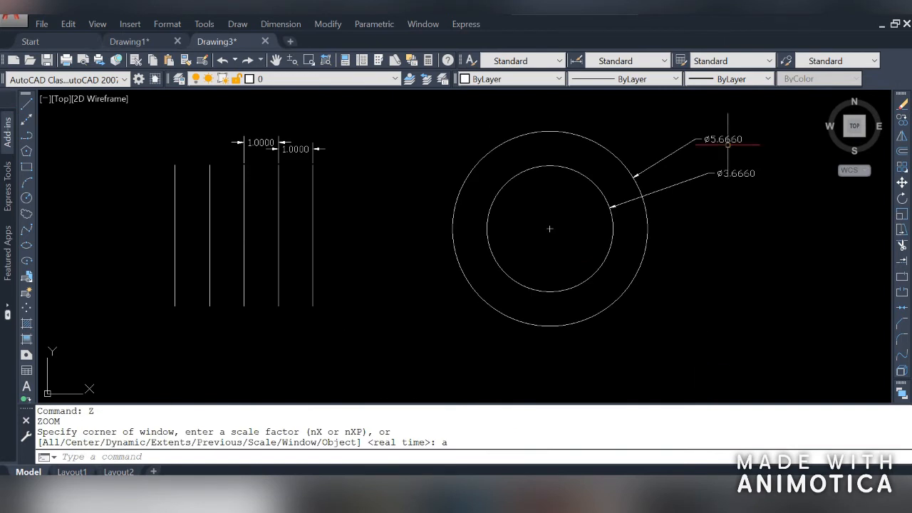
{"action": "left_click", "coordinate": [757, 116]}
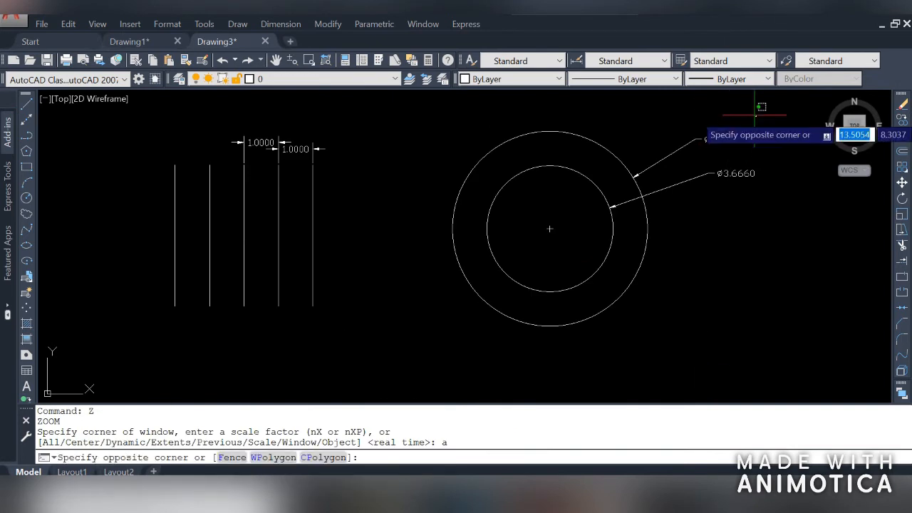
{"action": "left_click", "coordinate": [63, 334]}
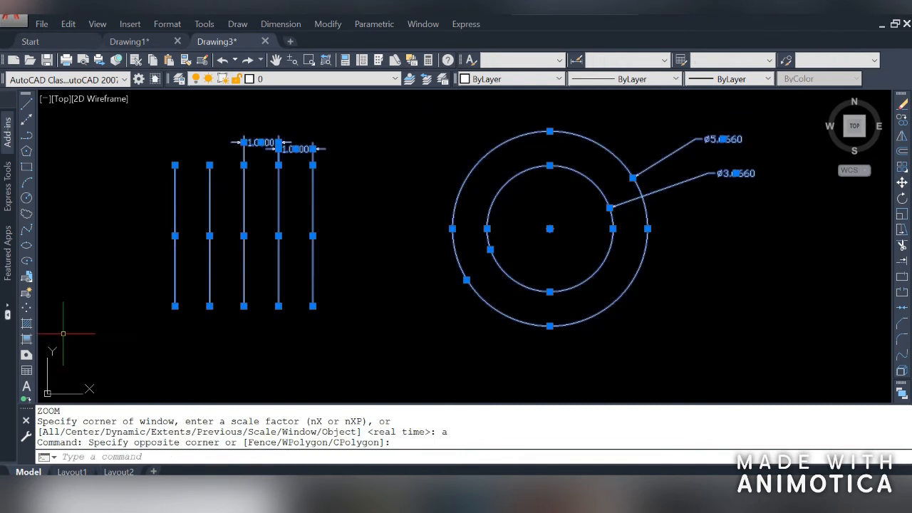
{"action": "key", "text": "Delete"}
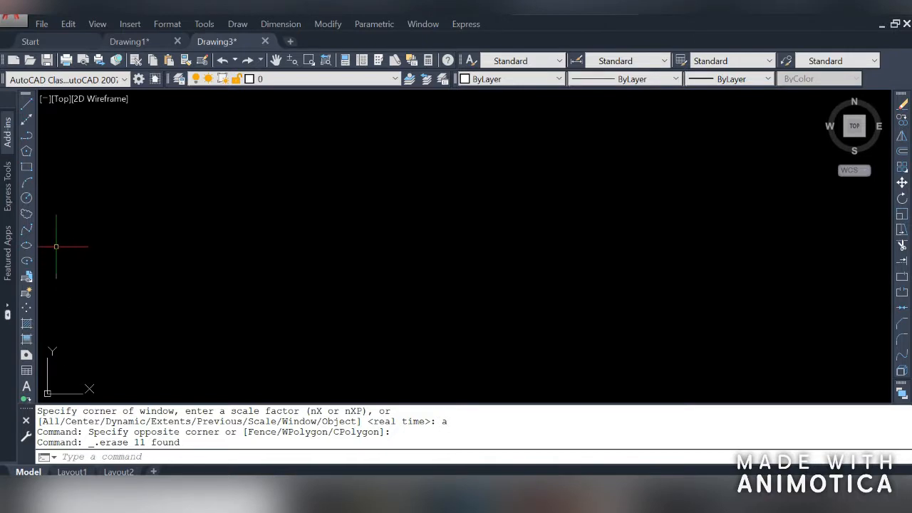
Draw a five-sided polygon inscribed in a circle of about 3.63 radius, with one vertex pointing straight left.
{"action": "left_click", "coordinate": [28, 151]}
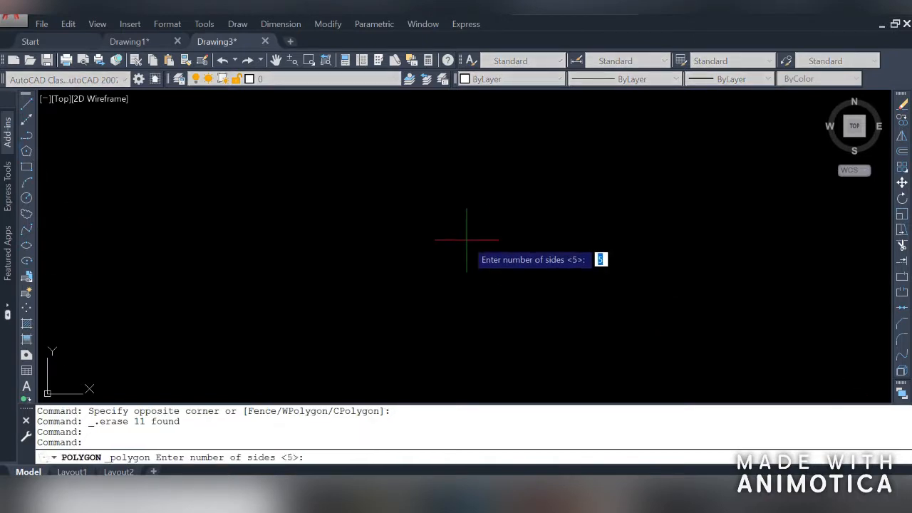
{"action": "key", "text": "Return"}
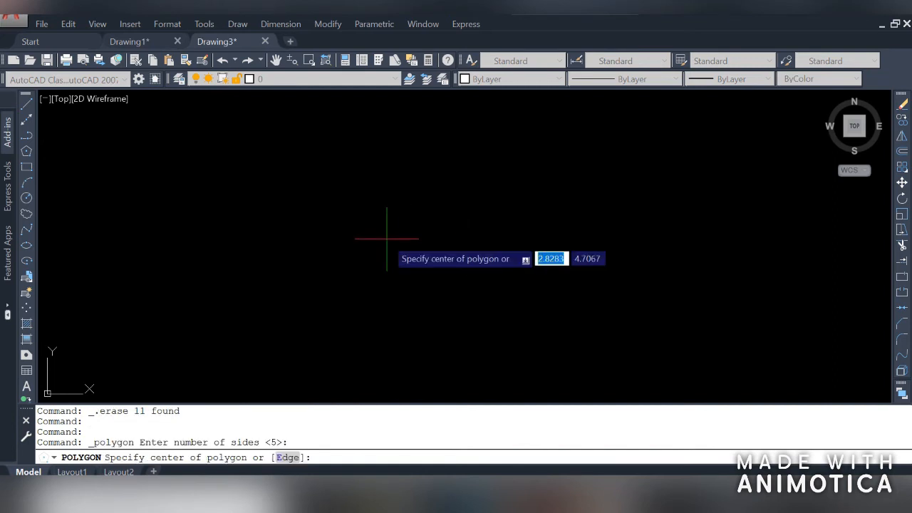
{"action": "left_click", "coordinate": [354, 238]}
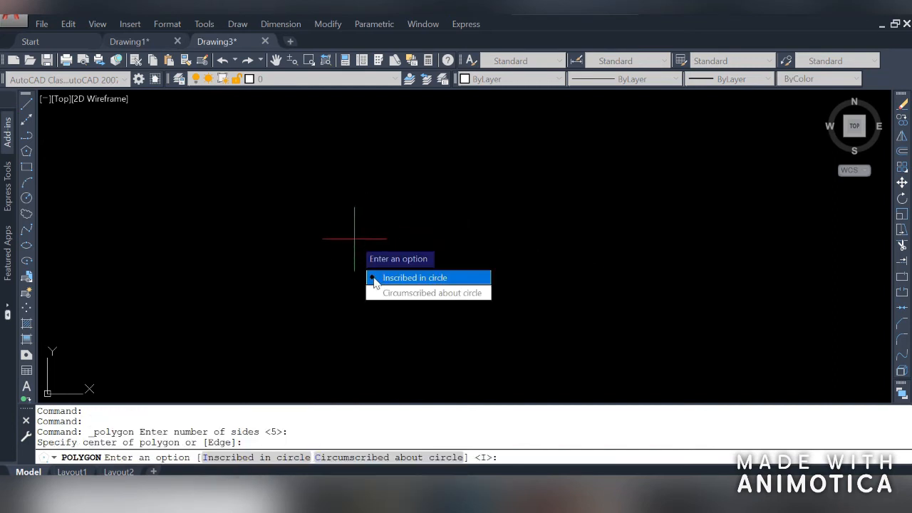
{"action": "key", "text": "Return"}
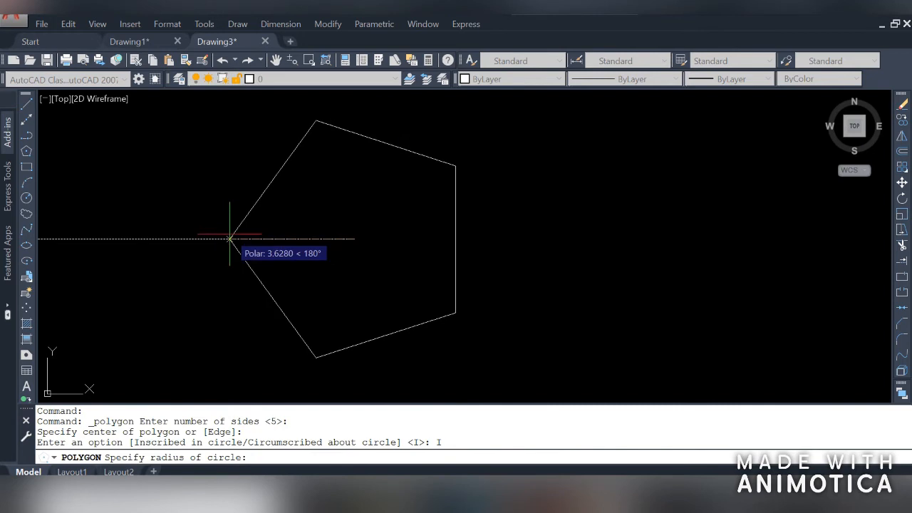
{"action": "left_click", "coordinate": [230, 239]}
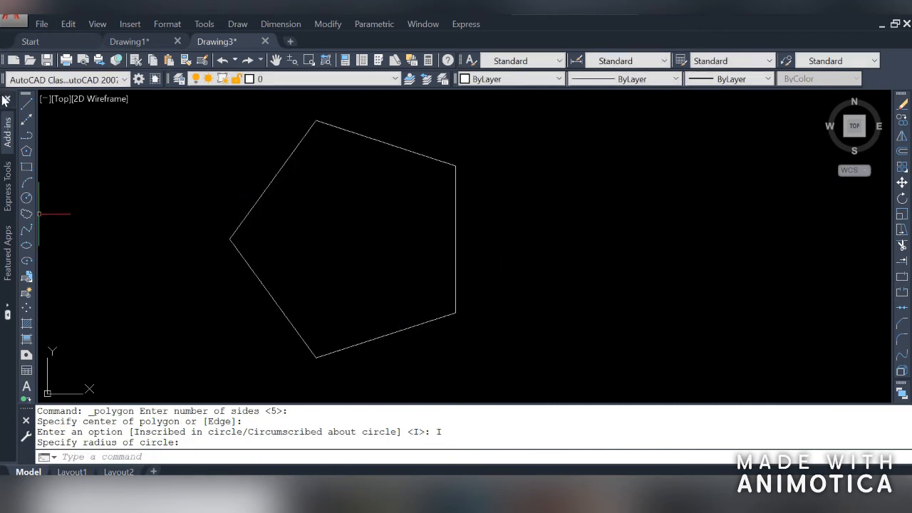
Draw a vertical line a short distance to the right of the pentagon, slightly taller than the pentagon itself.
{"action": "left_click", "coordinate": [25, 105]}
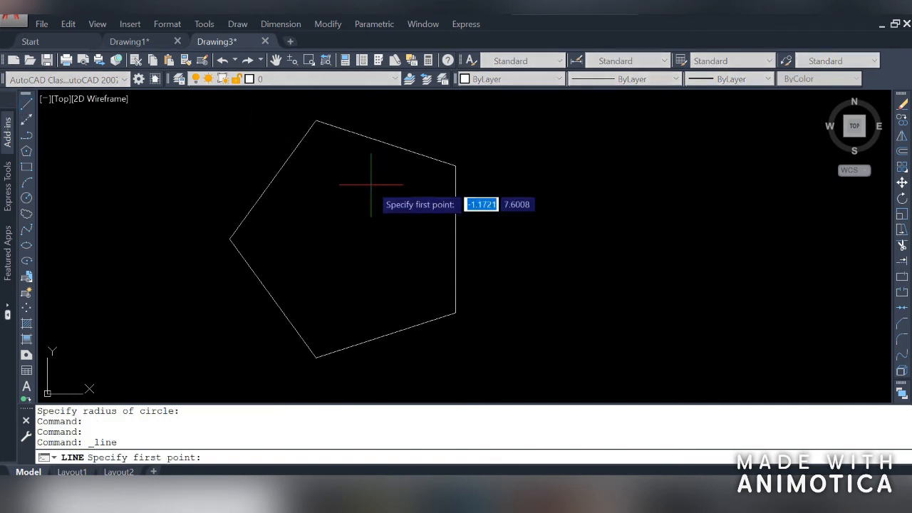
{"action": "left_click", "coordinate": [519, 129]}
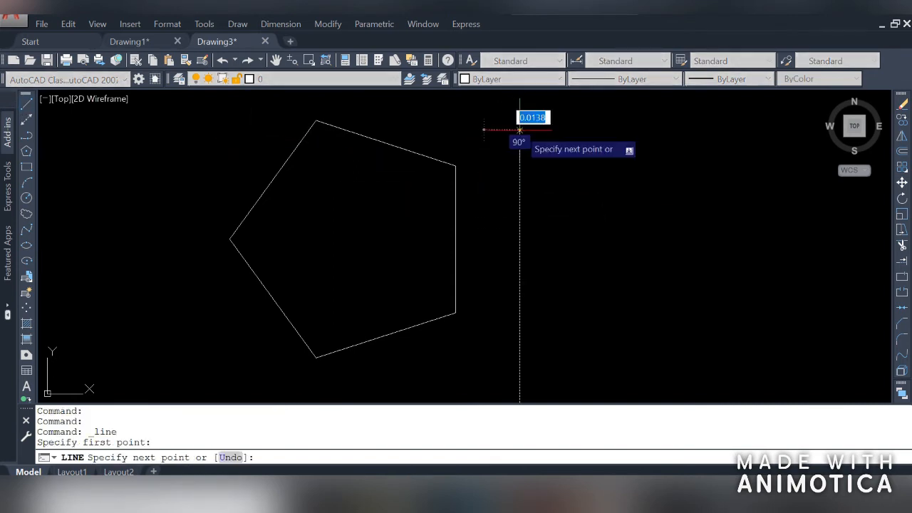
{"action": "left_click", "coordinate": [520, 373]}
{"action": "right_click", "coordinate": [626, 278]}
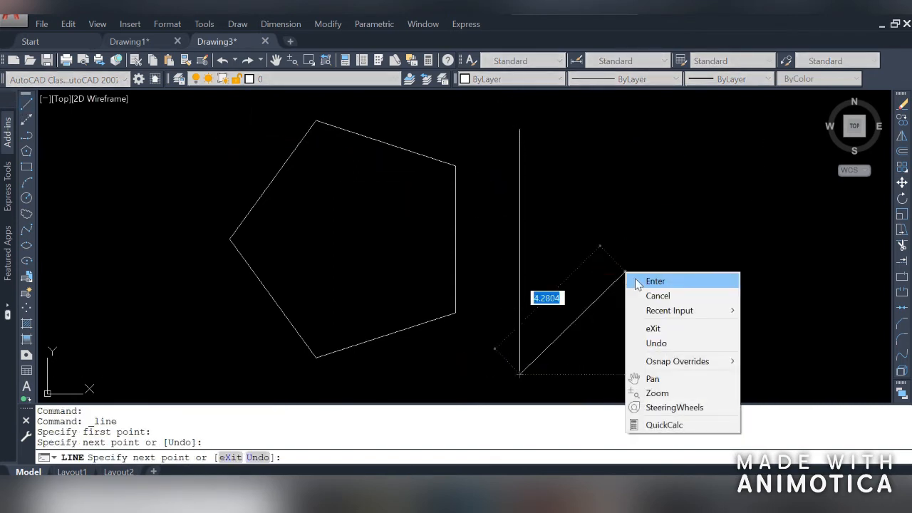
{"action": "left_click", "coordinate": [645, 281]}
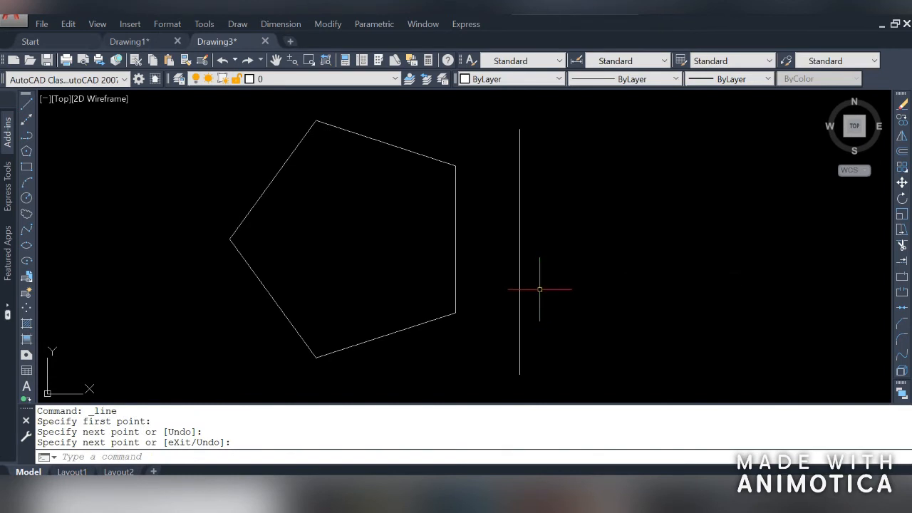
{"action": "left_click", "coordinate": [326, 24]}
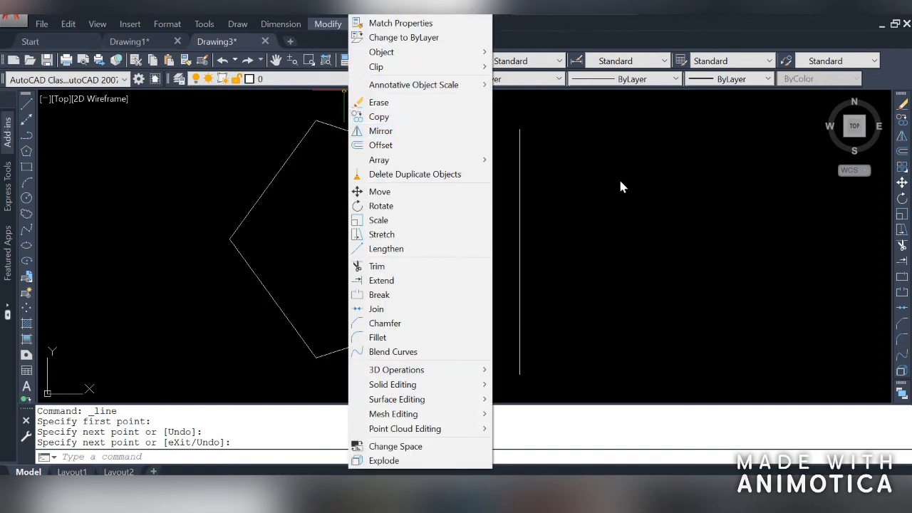
{"action": "left_click", "coordinate": [658, 192]}
{"action": "left_click", "coordinate": [658, 192]}
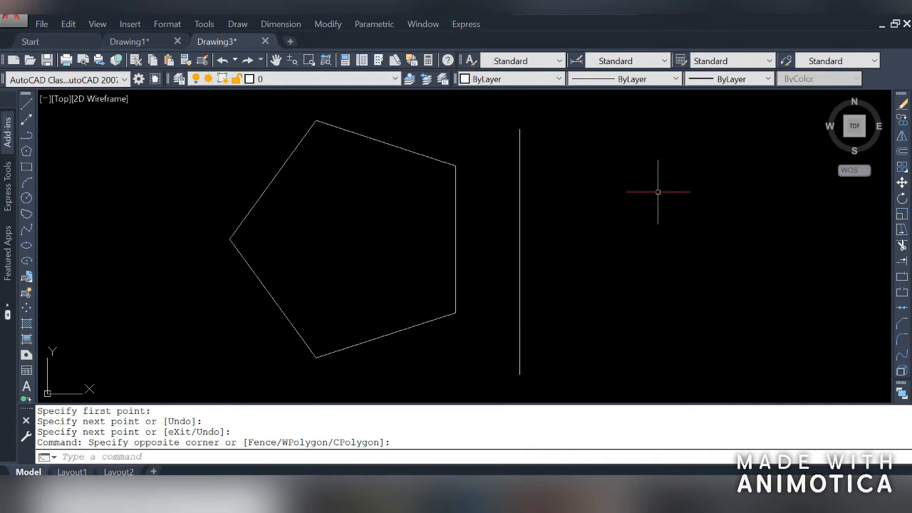
Mirror the pentagon across the vertical line, using the line's two ends as mirror points and keeping the source object.
{"action": "type", "text": "mi"}
{"action": "key", "text": "Return"}
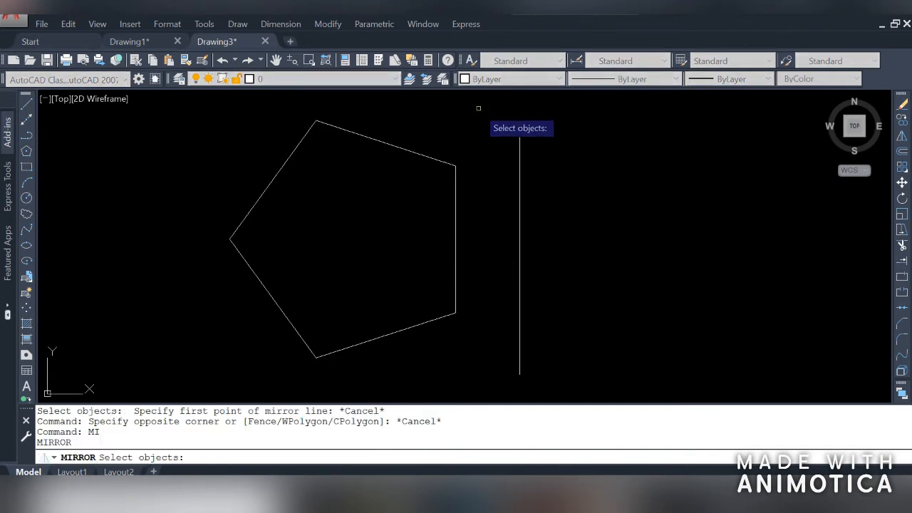
{"action": "left_click", "coordinate": [477, 124]}
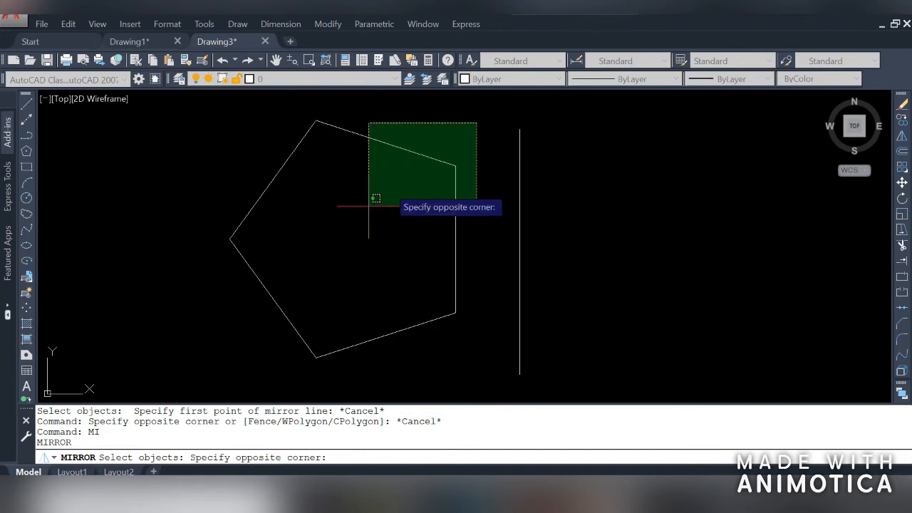
{"action": "left_click", "coordinate": [237, 329]}
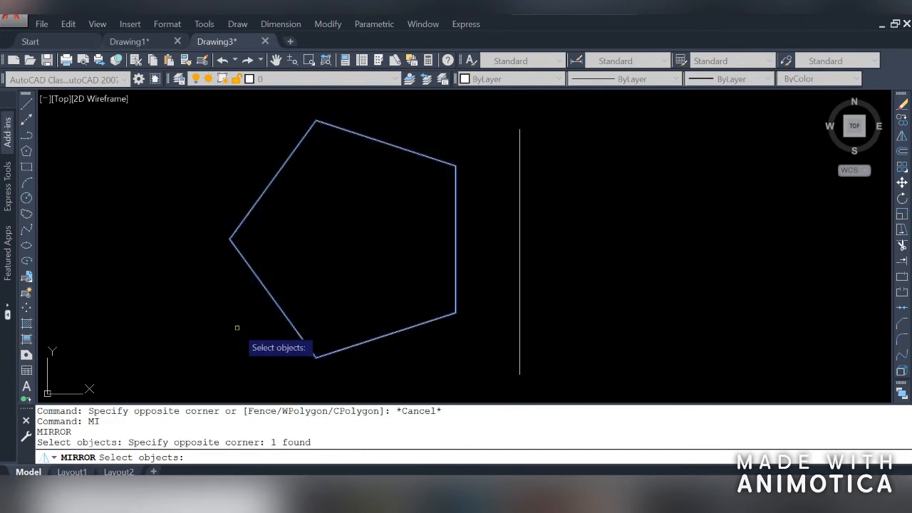
{"action": "key", "text": "Return"}
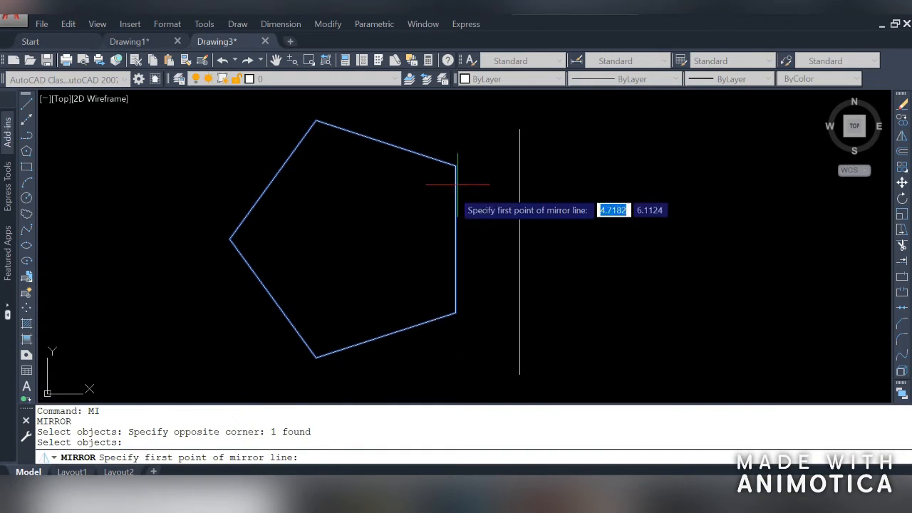
{"action": "left_click", "coordinate": [520, 130]}
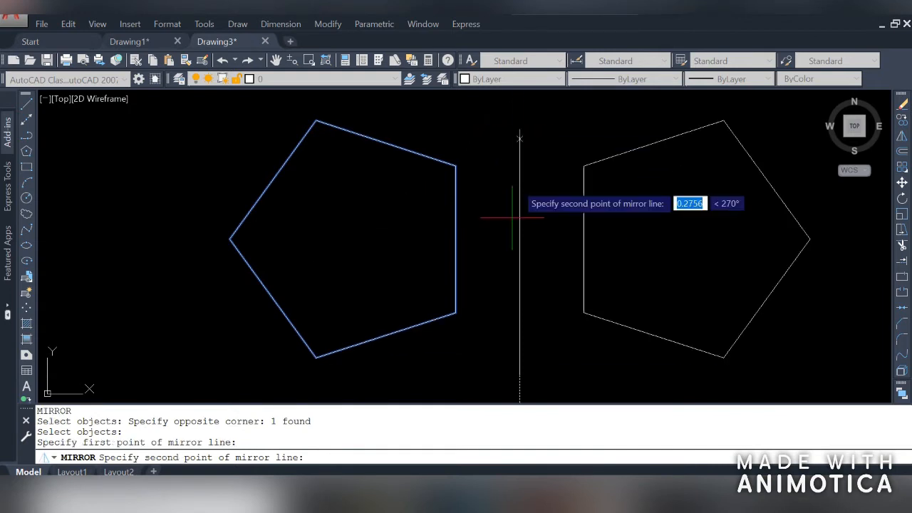
{"action": "left_click", "coordinate": [521, 372]}
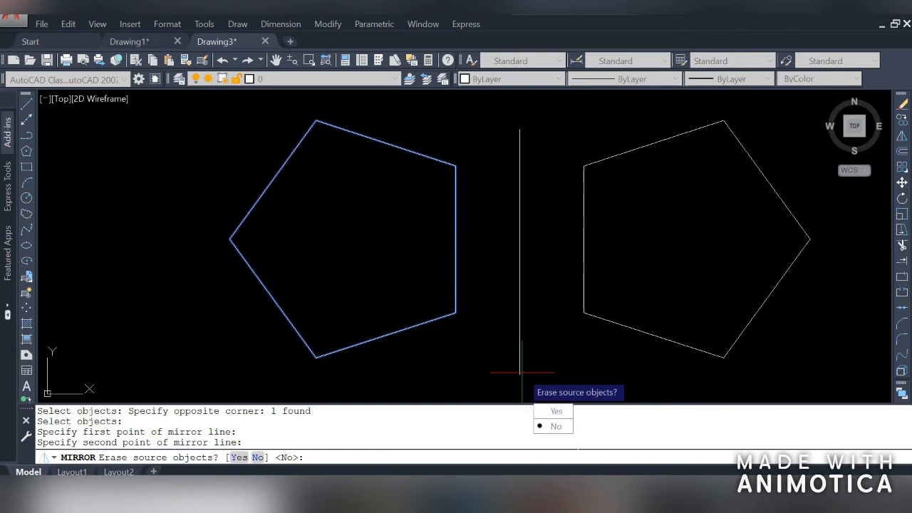
{"action": "left_click", "coordinate": [556, 427]}
Erase both pentagons and the vertical line between them.
{"action": "type", "text": "z"}
{"action": "key", "text": "Return"}
{"action": "type", "text": "a"}
{"action": "key", "text": "Return"}
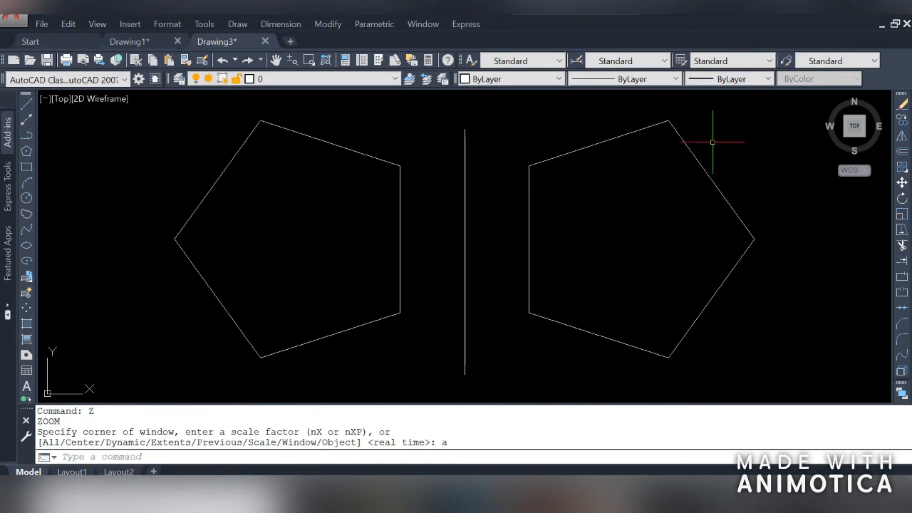
{"action": "left_click", "coordinate": [722, 123]}
{"action": "left_click", "coordinate": [201, 313]}
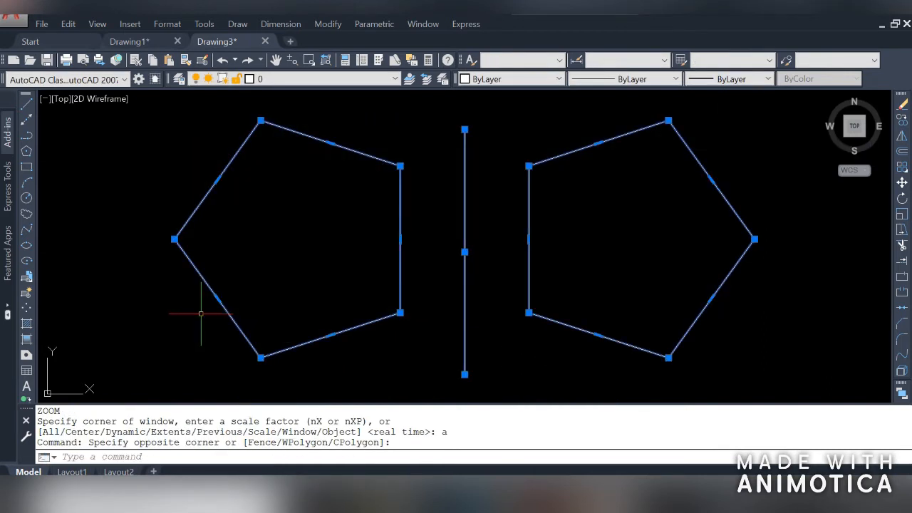
{"action": "key", "text": "Delete"}
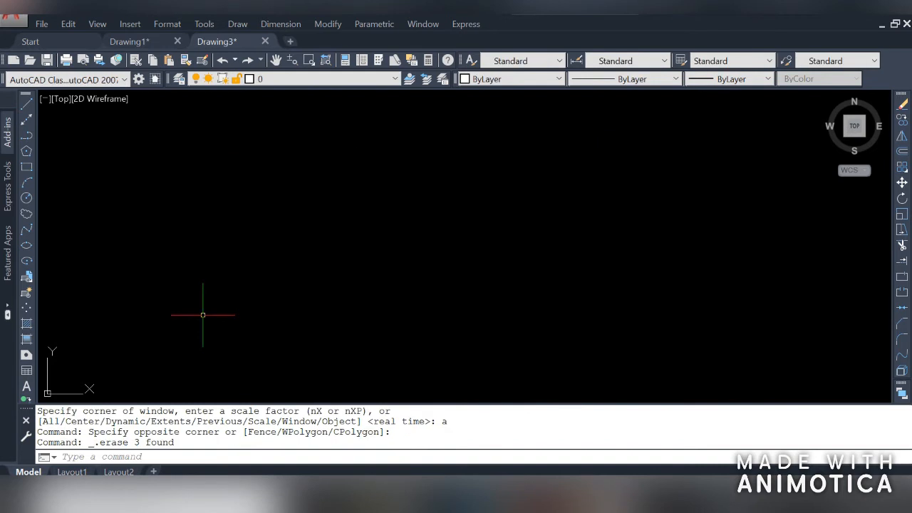
Draw a five-sided polygon inscribed in a circle of about 2.80 radius, with one vertex pointing straight left.
{"action": "left_click", "coordinate": [30, 153]}
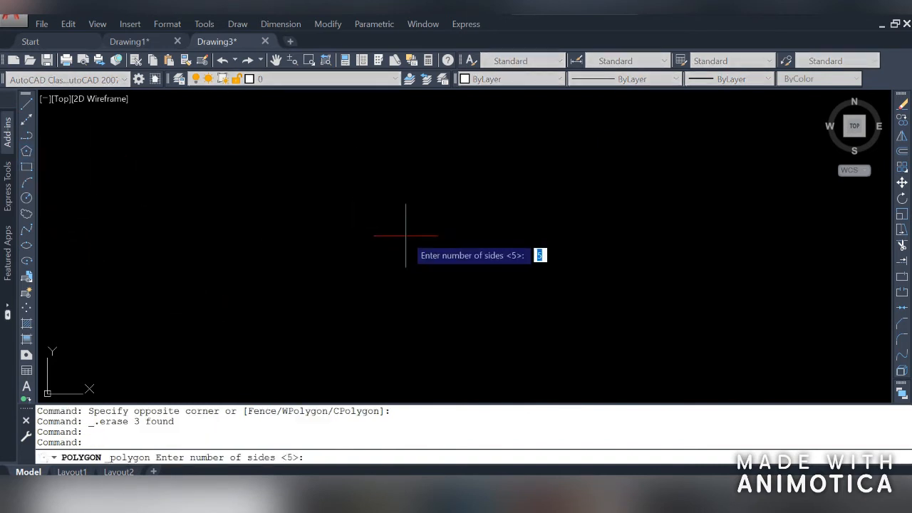
{"action": "key", "text": "Return"}
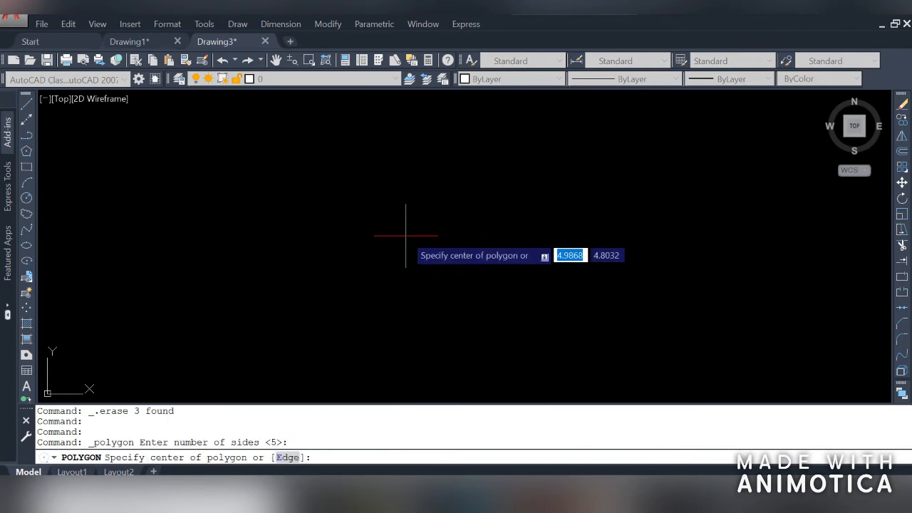
{"action": "left_click", "coordinate": [323, 241]}
{"action": "left_click", "coordinate": [357, 280]}
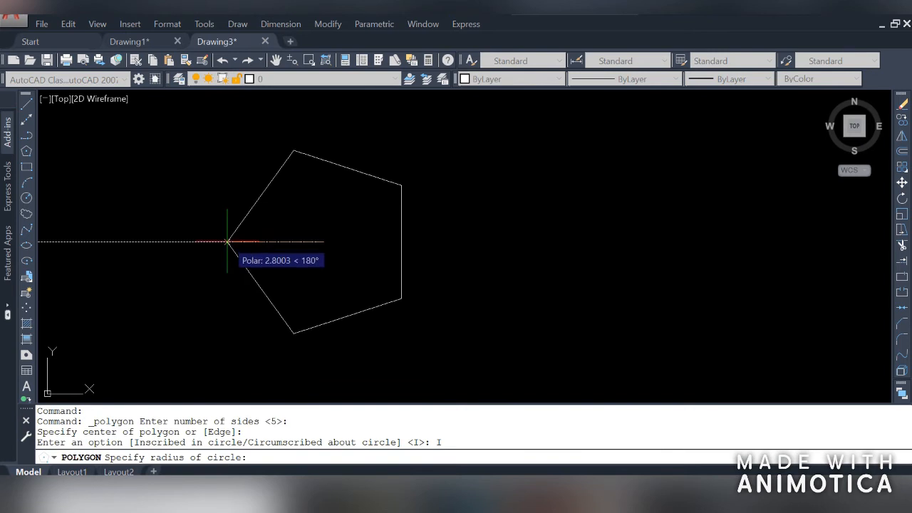
{"action": "left_click", "coordinate": [227, 242]}
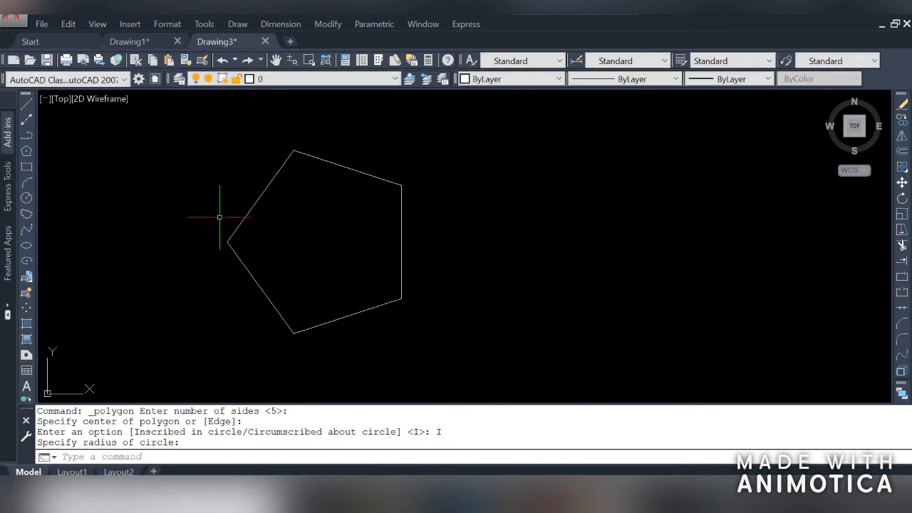
Draw a vertical line just to the right of the pentagon, extending slightly above and below it.
{"action": "left_click", "coordinate": [26, 106]}
{"action": "left_click", "coordinate": [432, 117]}
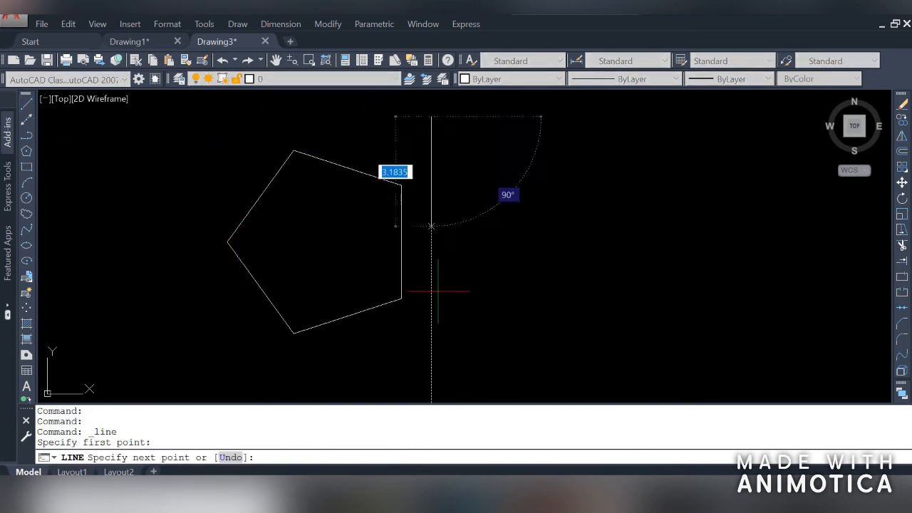
{"action": "left_click", "coordinate": [432, 368]}
{"action": "right_click", "coordinate": [488, 297]}
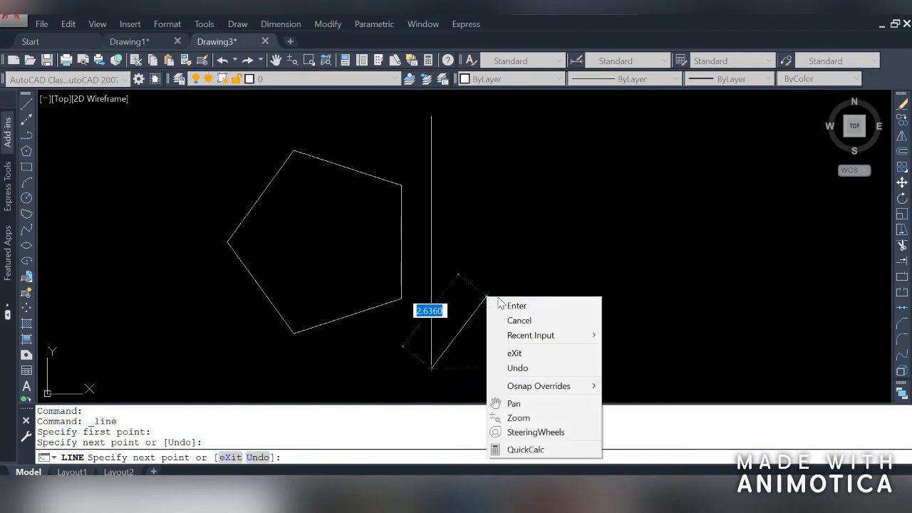
{"action": "left_click", "coordinate": [513, 306]}
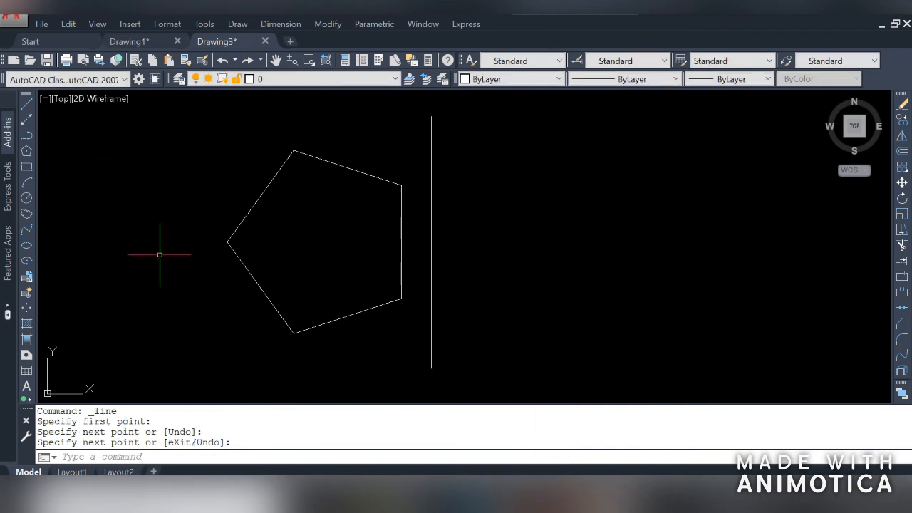
Mirror the pentagon across the vertical line, using the line's two ends as mirror points and erasing the source object.
{"action": "type", "text": "mi"}
{"action": "key", "text": "Return"}
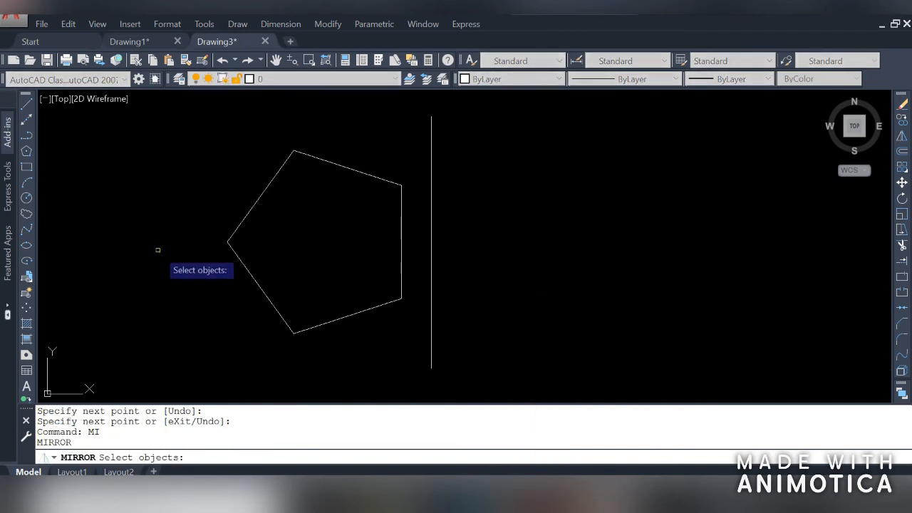
{"action": "left_click", "coordinate": [404, 152]}
{"action": "left_click", "coordinate": [192, 345]}
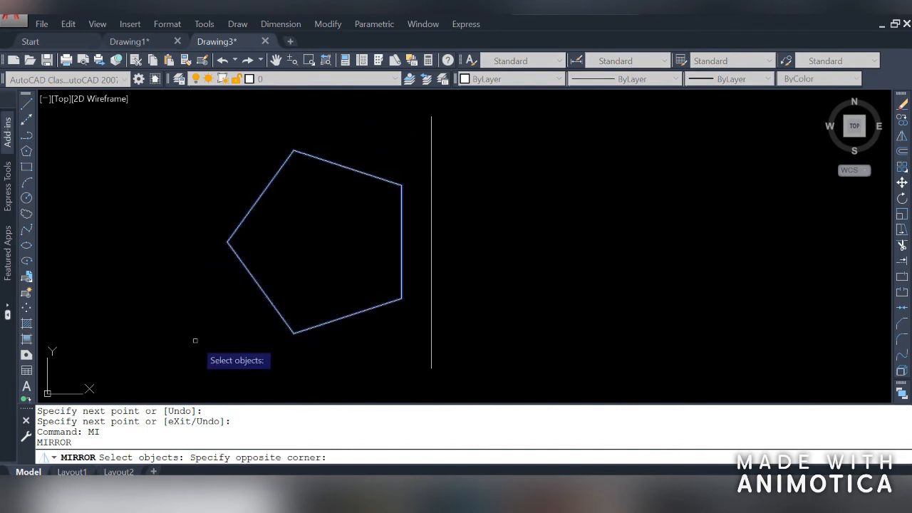
{"action": "key", "text": "Return"}
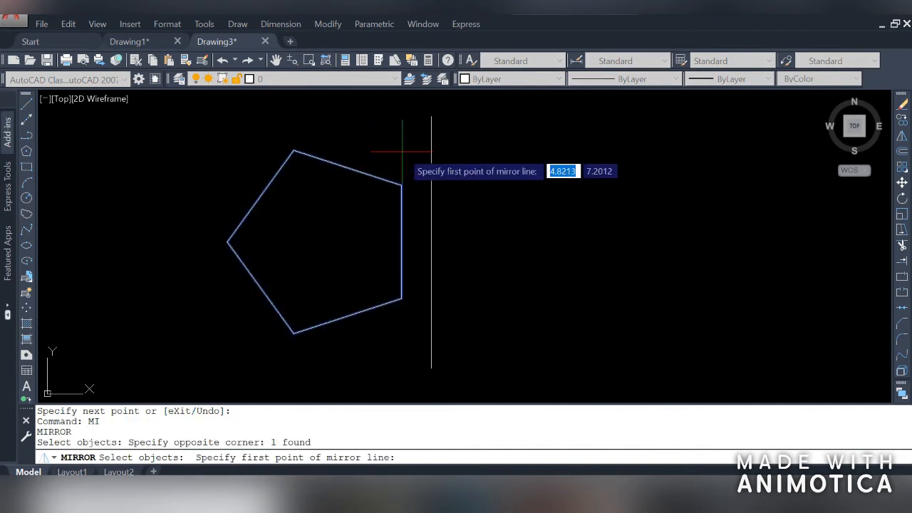
{"action": "left_click", "coordinate": [432, 116]}
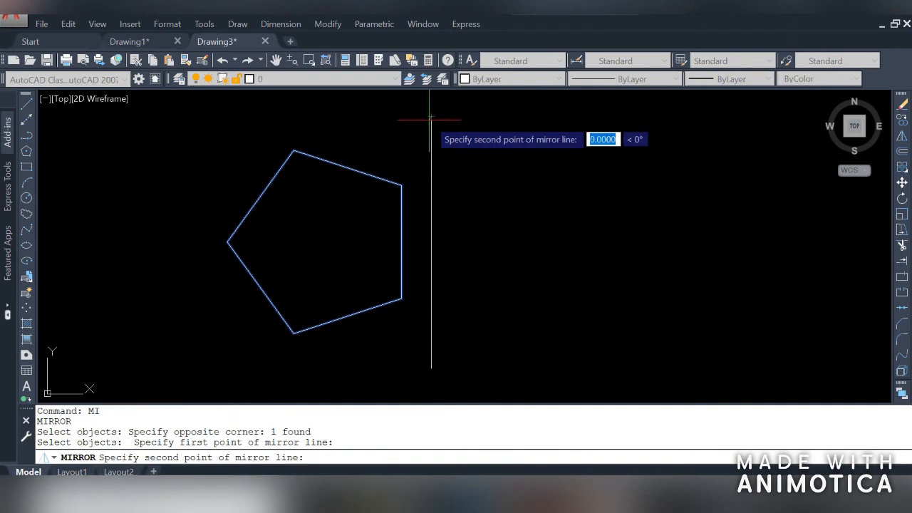
{"action": "left_click", "coordinate": [431, 369]}
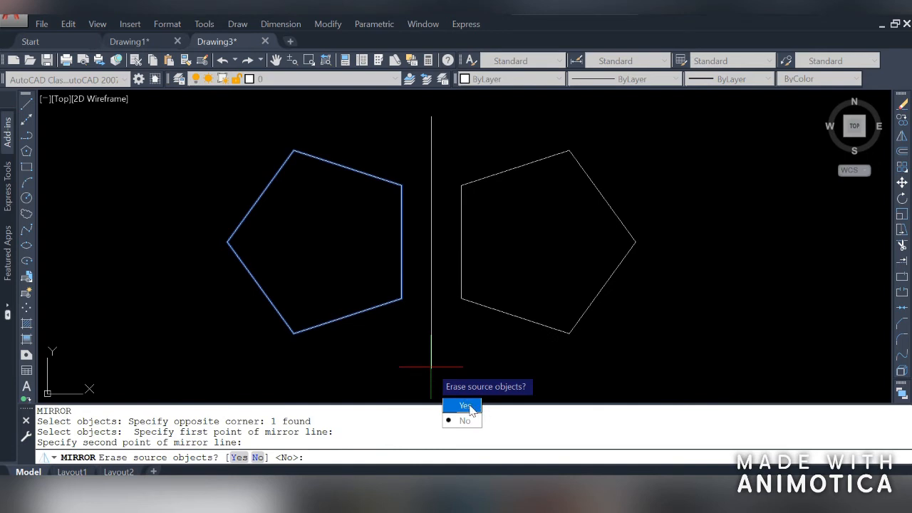
{"action": "type", "text": "y"}
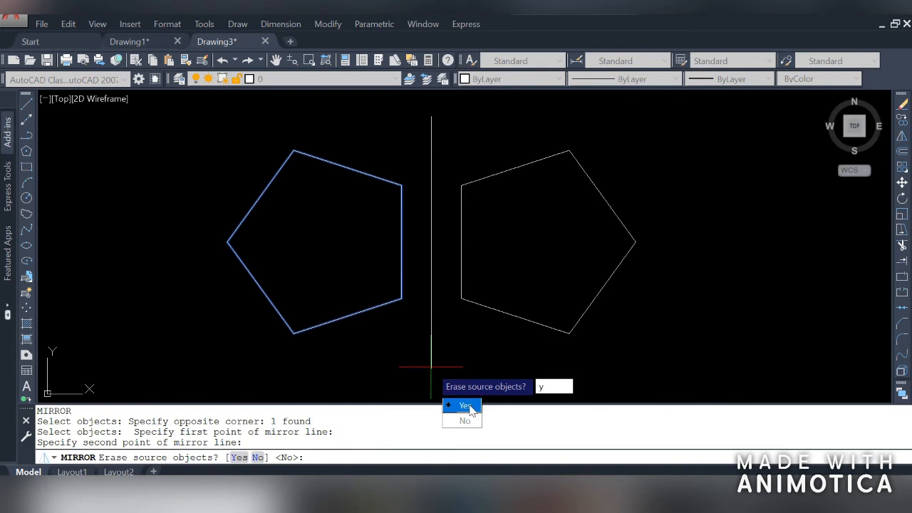
{"action": "key", "text": "Return"}
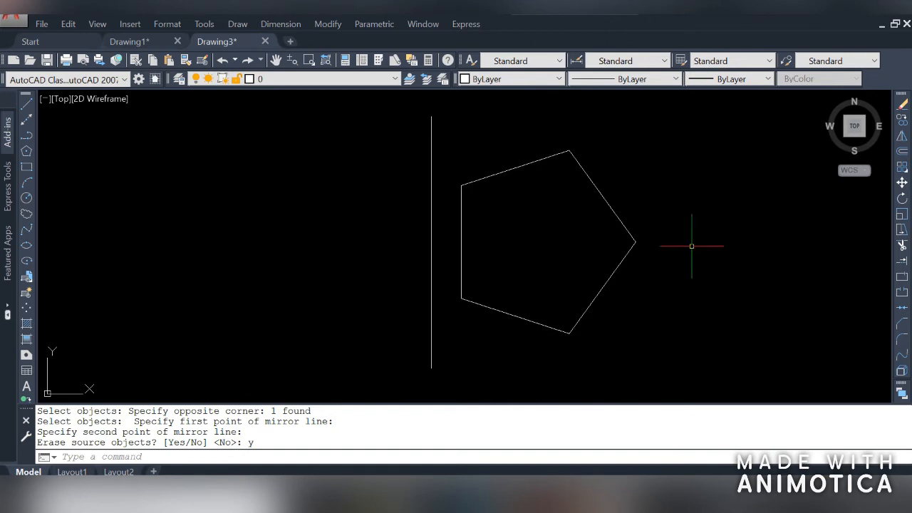
Erase the mirrored pentagon together with the vertical line.
{"action": "left_click", "coordinate": [683, 167]}
{"action": "left_click", "coordinate": [355, 271]}
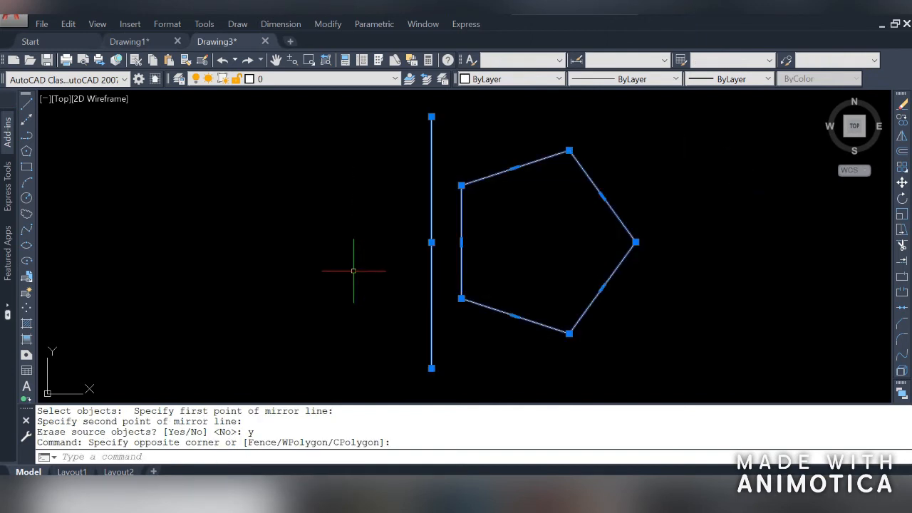
{"action": "key", "text": "Delete"}
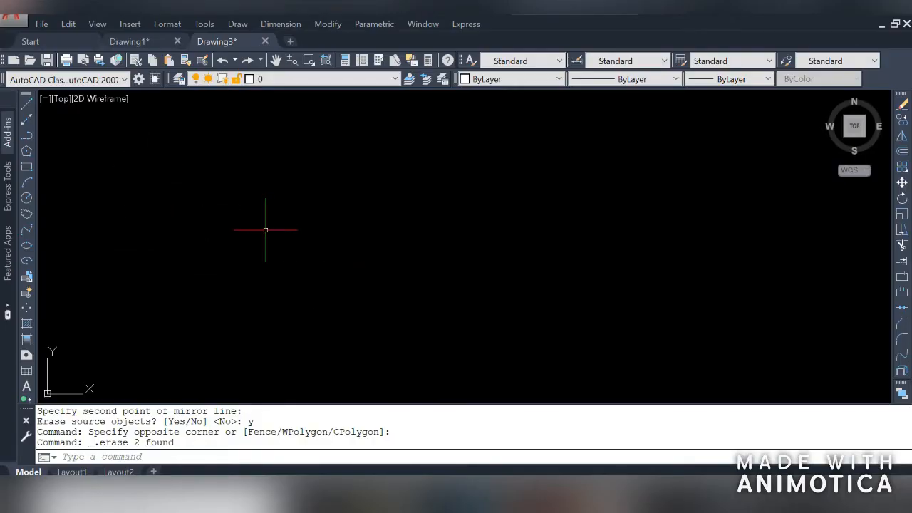
Start the Text command for adding text to the empty drawing.
{"action": "type", "text": "E"}
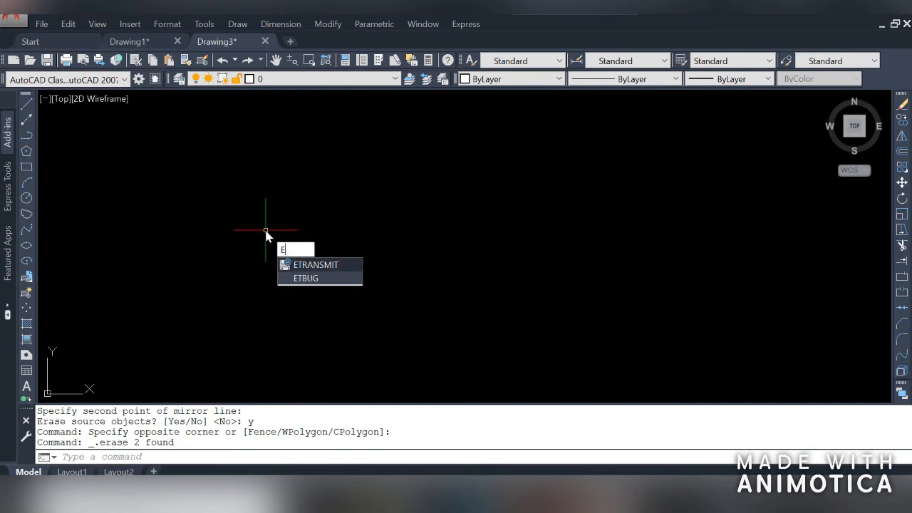
{"action": "type", "text": "text"}
{"action": "key", "text": "Return"}
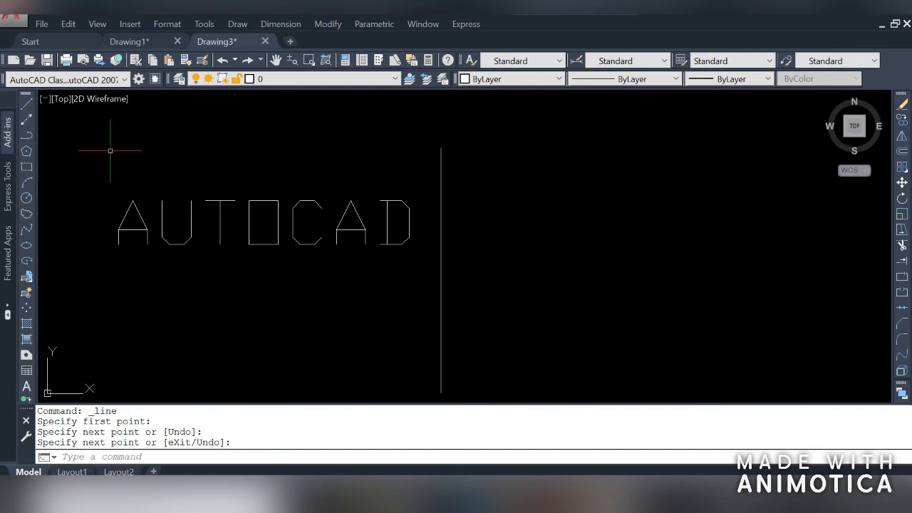
Mirror the AUTOCAD text across the vertical line, using the line's two ends as mirror points and keeping the source text.
{"action": "type", "text": "mi"}
{"action": "key", "text": "Return"}
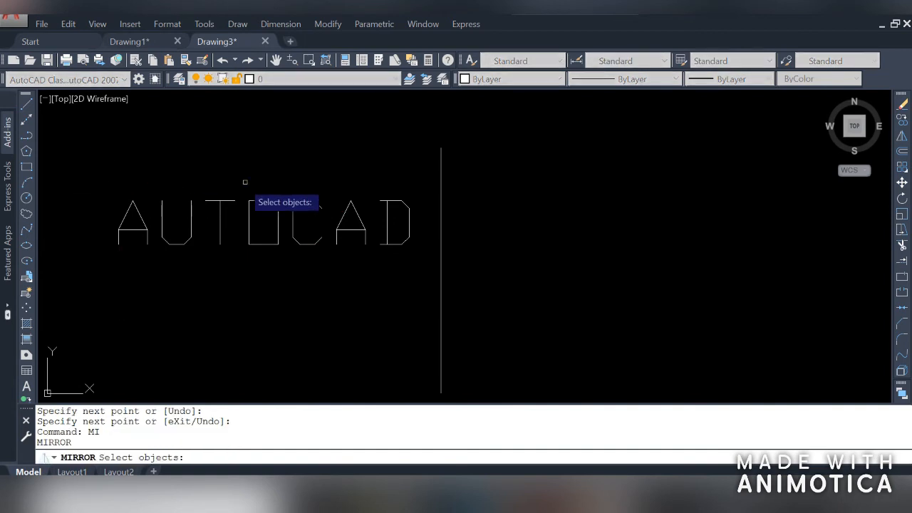
{"action": "left_click", "coordinate": [423, 172]}
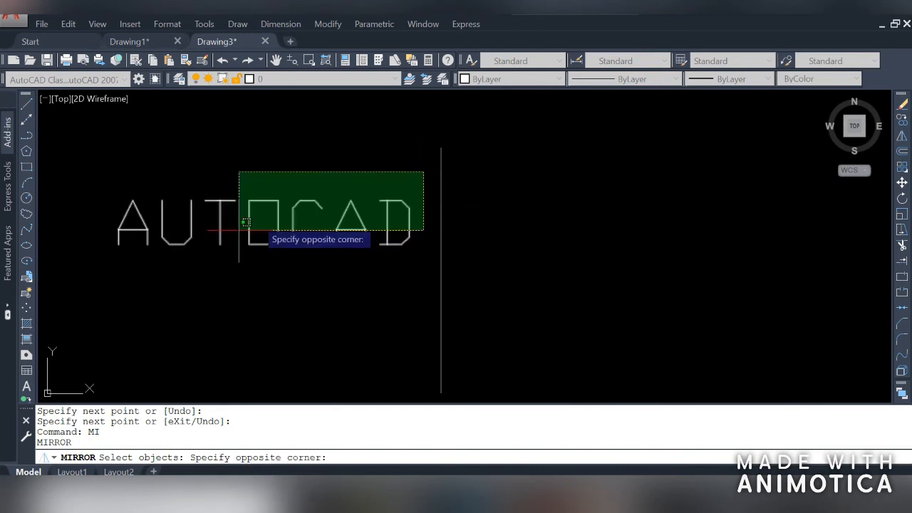
{"action": "left_click", "coordinate": [119, 276]}
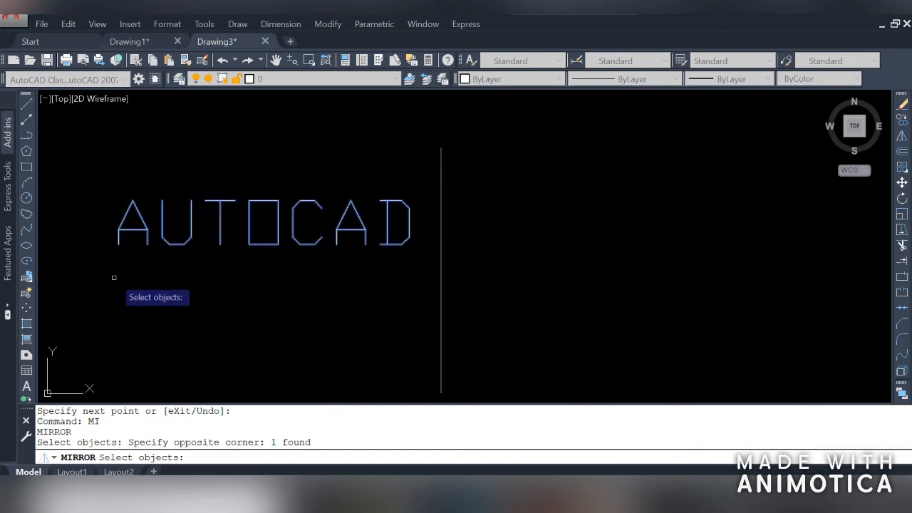
{"action": "key", "text": "Return"}
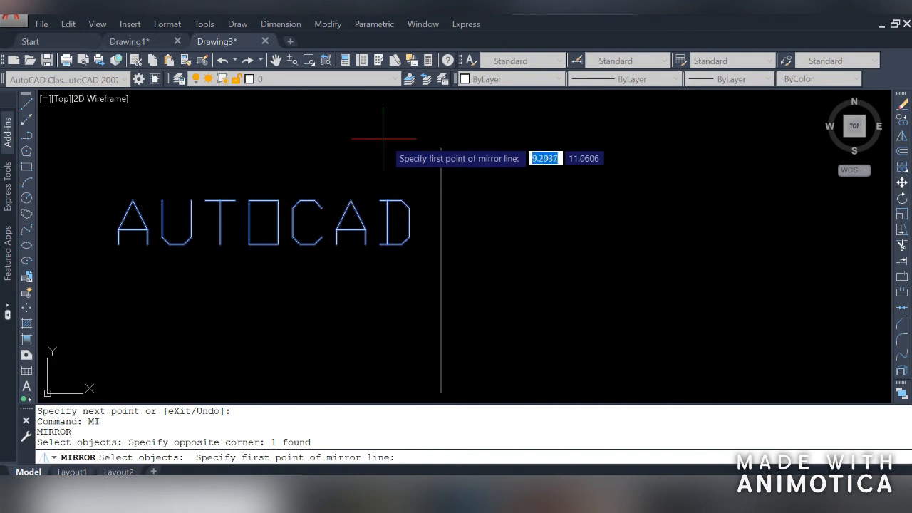
{"action": "left_click", "coordinate": [441, 149]}
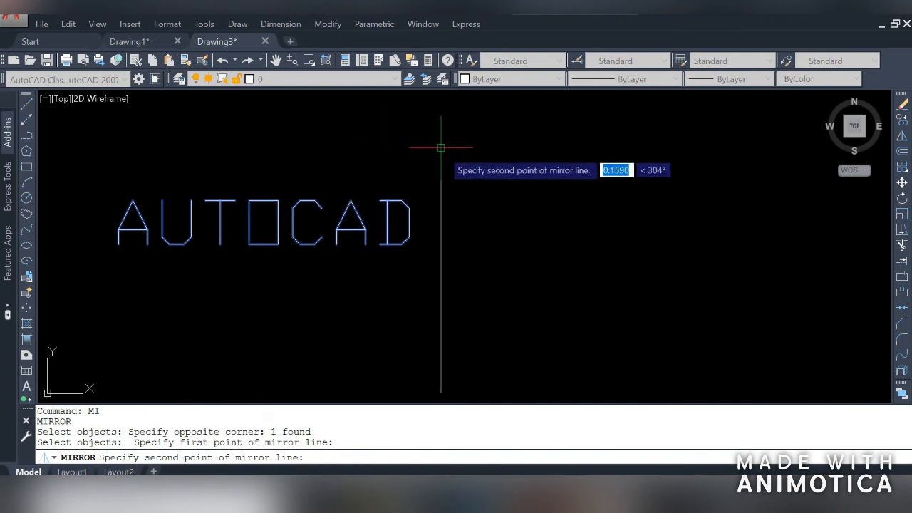
{"action": "left_click", "coordinate": [441, 391]}
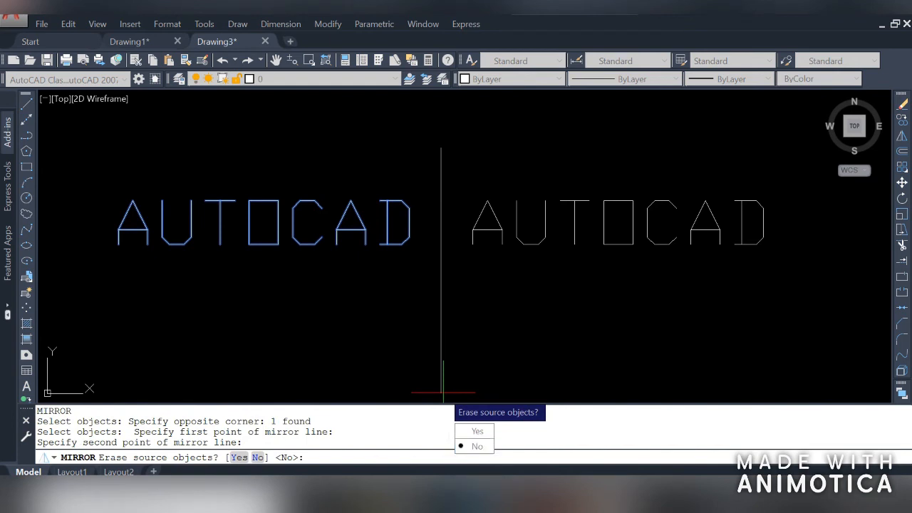
{"action": "type", "text": "n"}
{"action": "key", "text": "Return"}
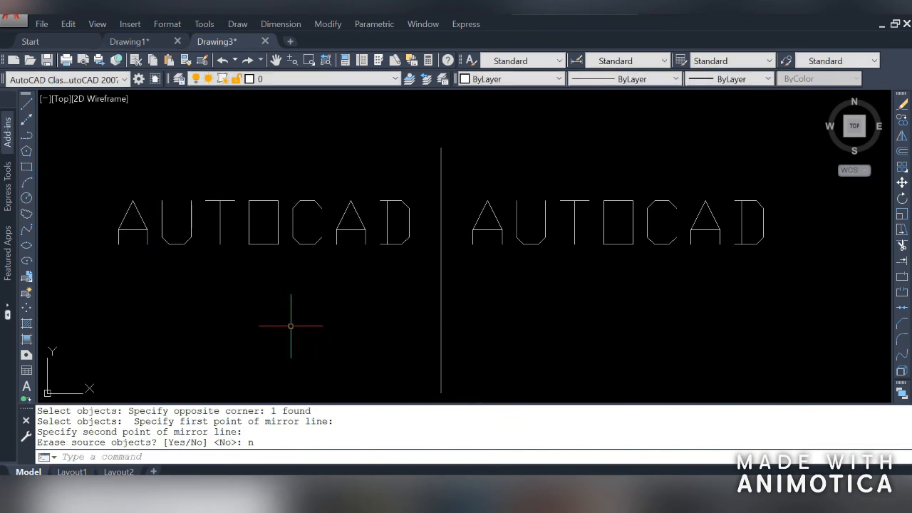